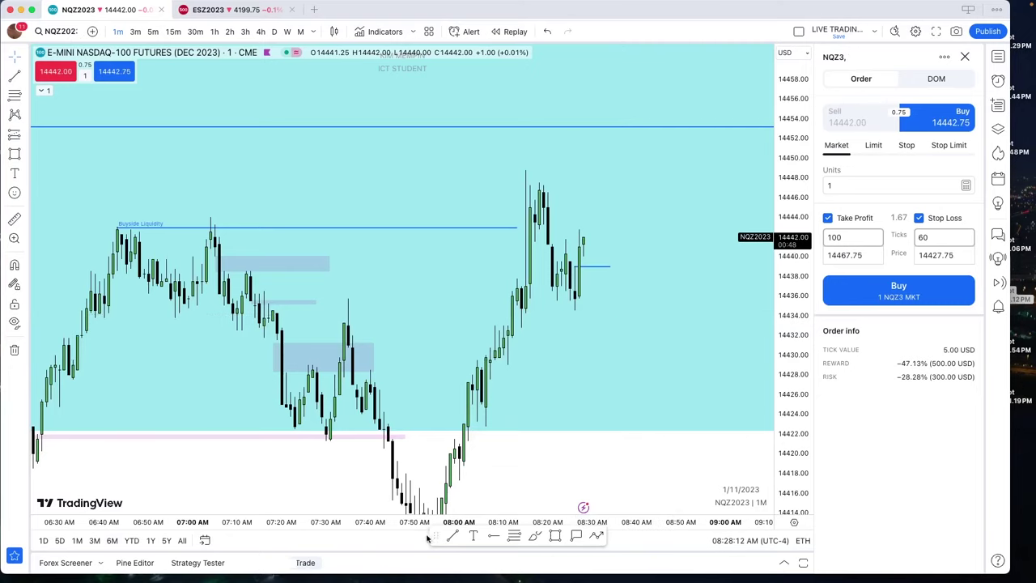
Step: Buy 1 NQZ3 at market, raise the attached stop-loss order to 14436.75, and close the order panel
left_click(890, 290)
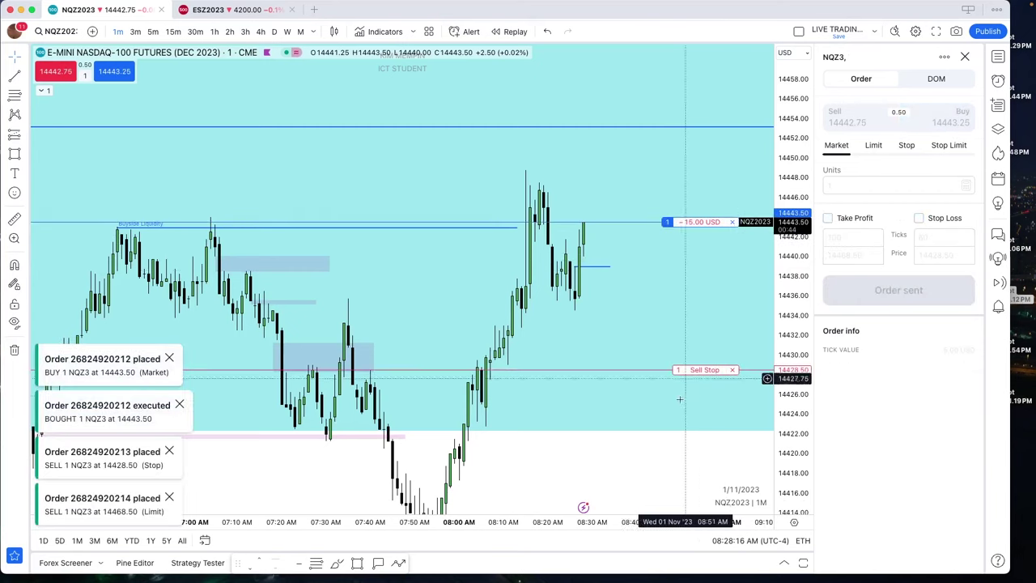
left_click_drag(684, 370, 684, 292)
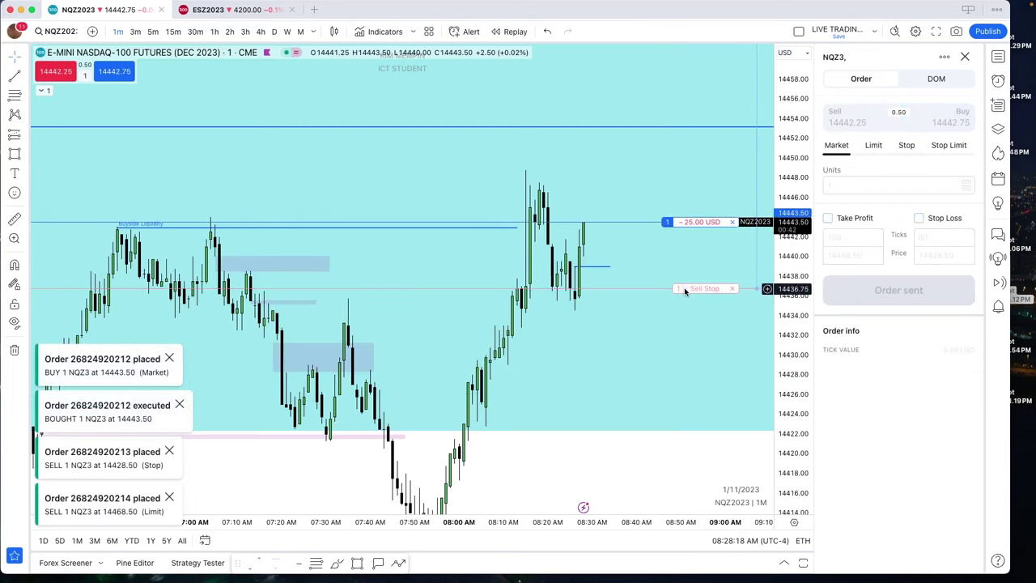
left_click(964, 57)
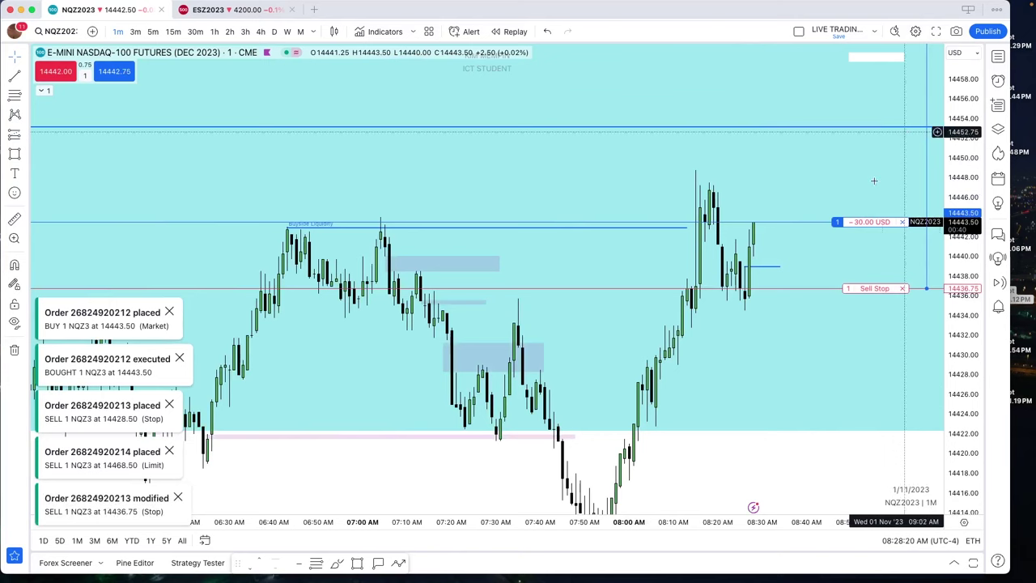
Step: Move the take-profit sell limit to 14453.25 on the 1-minute chart, and raise it to 14456.25 on the 1-hour chart
left_click_drag(955, 250, 953, 287)
left_click_drag(850, 85, 850, 180)
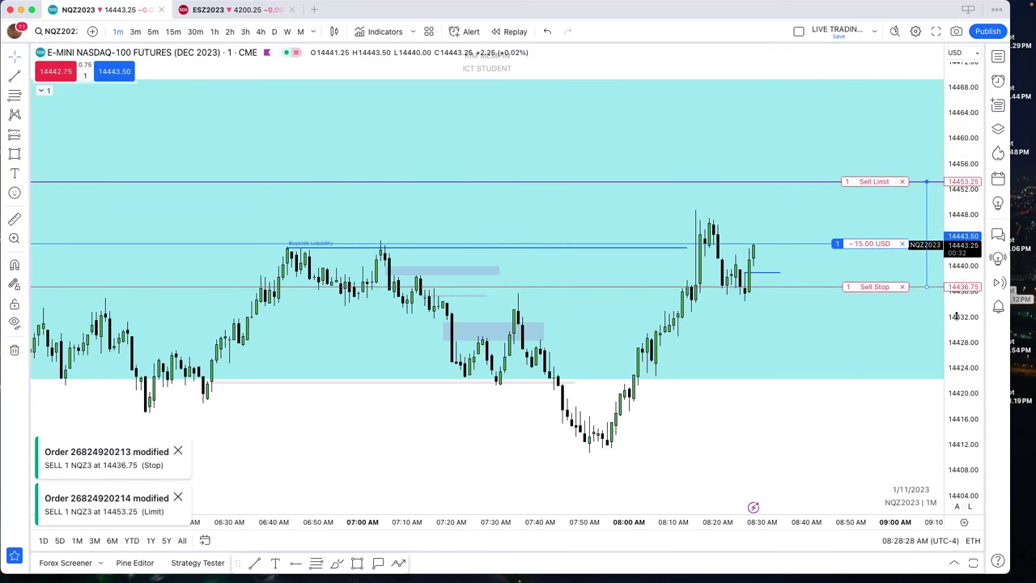
left_click_drag(957, 316, 954, 296)
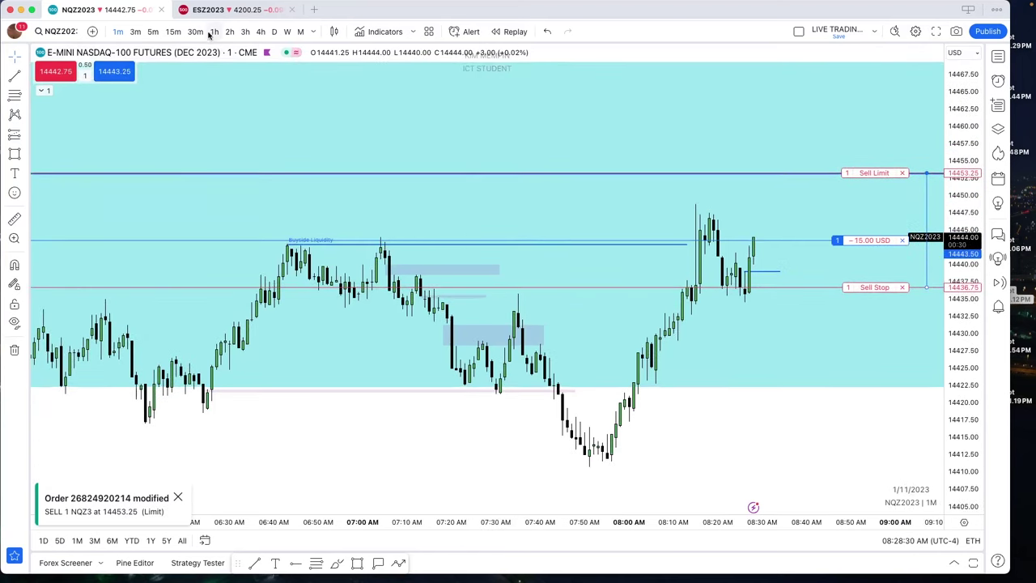
left_click(213, 32)
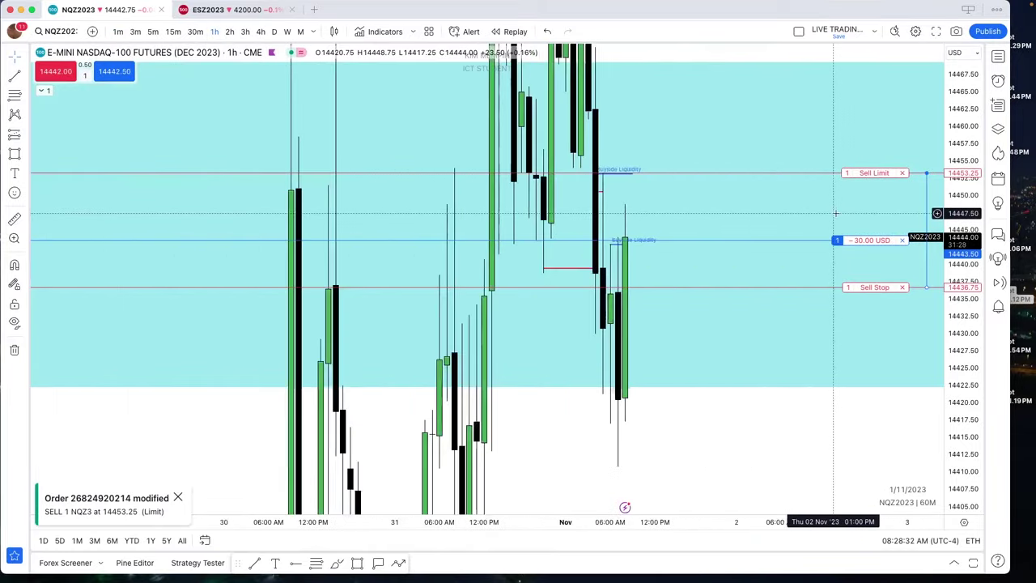
left_click_drag(857, 173, 858, 156)
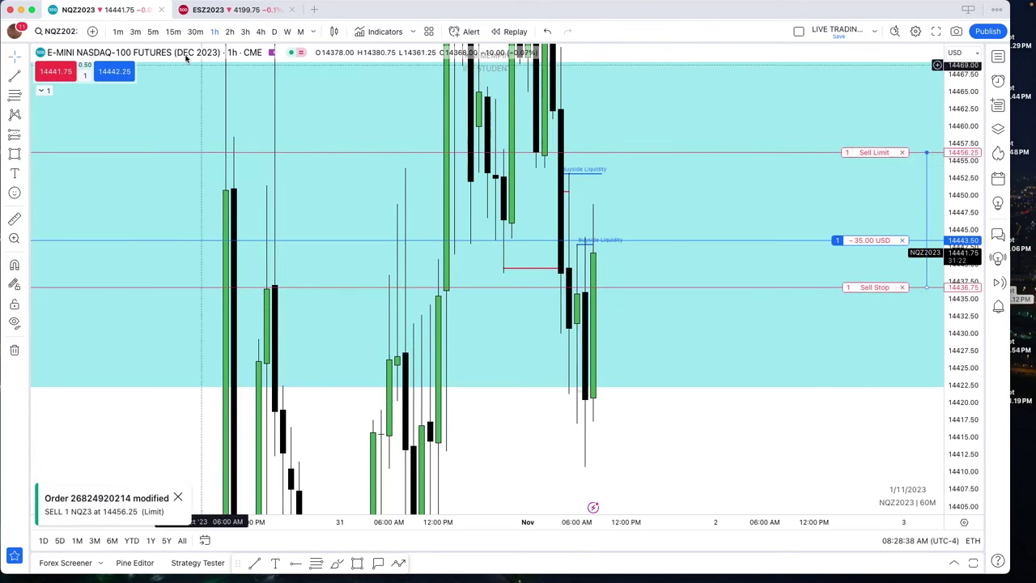
Step: Return to the 1-minute chart and raise the stop-loss order to 14438.25
left_click(117, 30)
left_click_drag(966, 217, 966, 191)
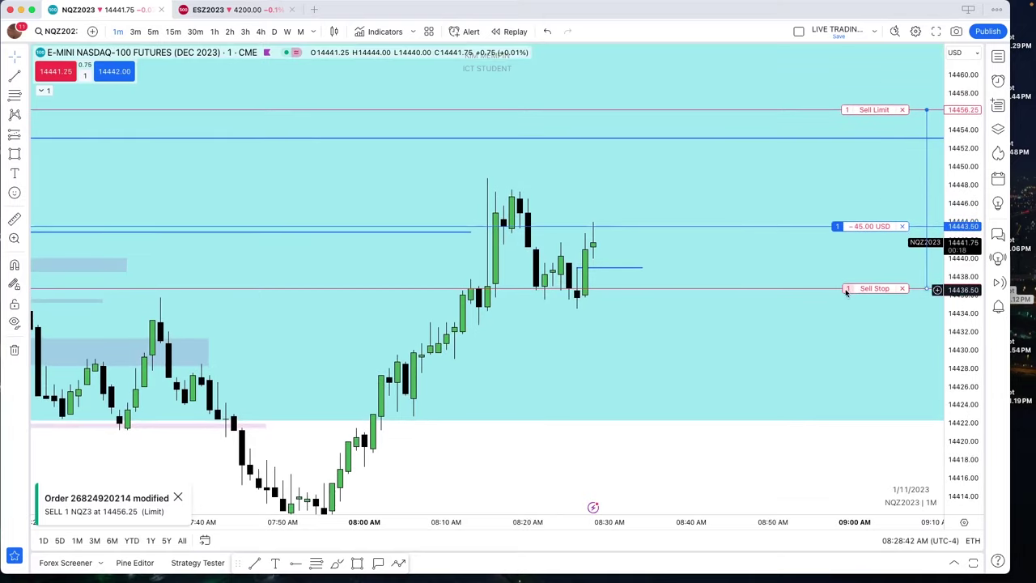
left_click_drag(846, 293, 846, 279)
left_click_drag(772, 325, 795, 378)
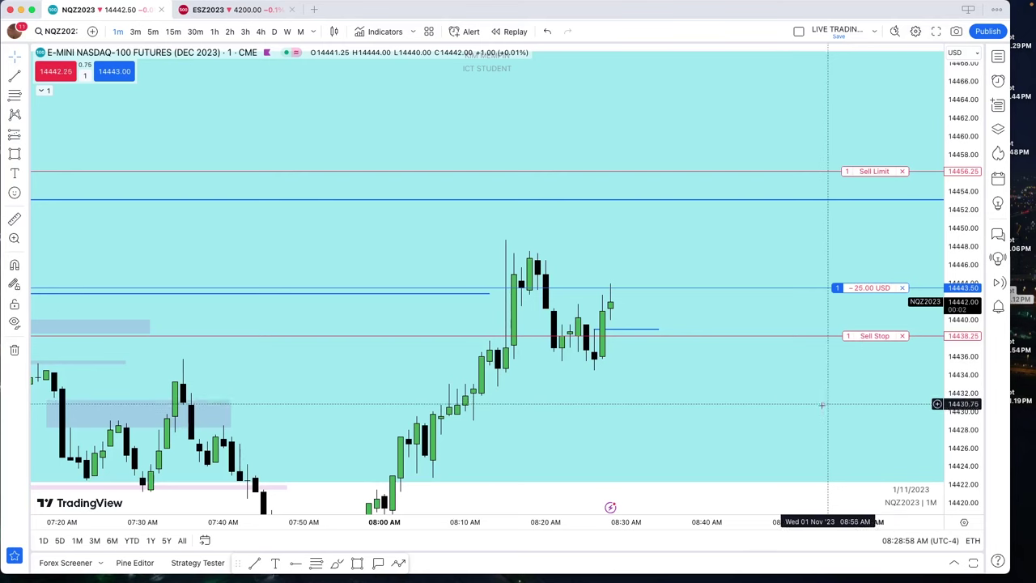
Step: Draw a rectangle marking the zone between about 14434.75 and 14436.75, from about 08:15 AM to 08:31 AM
left_click(359, 566)
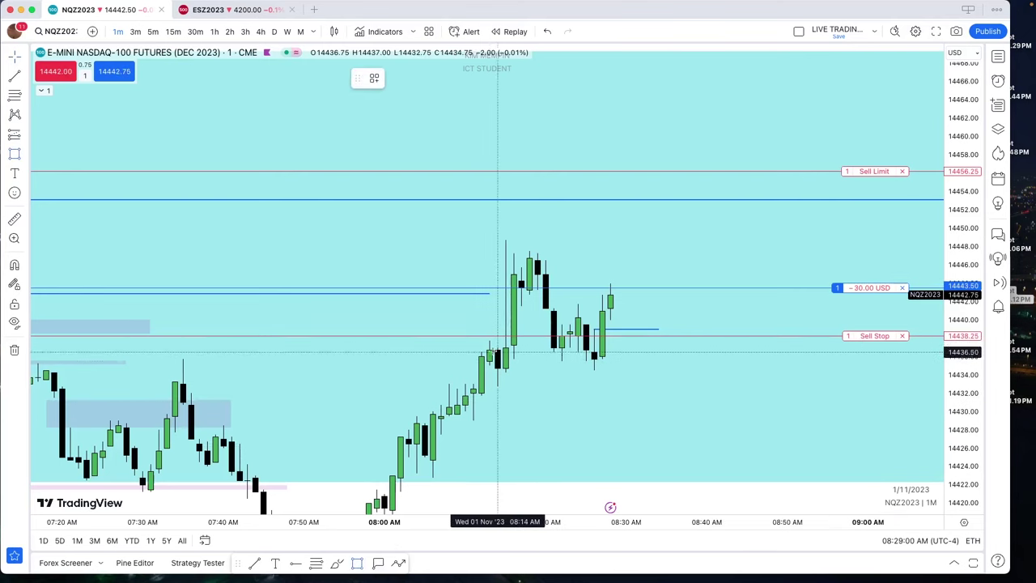
mouse_move(480, 347)
left_mouse_down()
mouse_move(520, 370)
mouse_move(625, 361)
left_mouse_up()
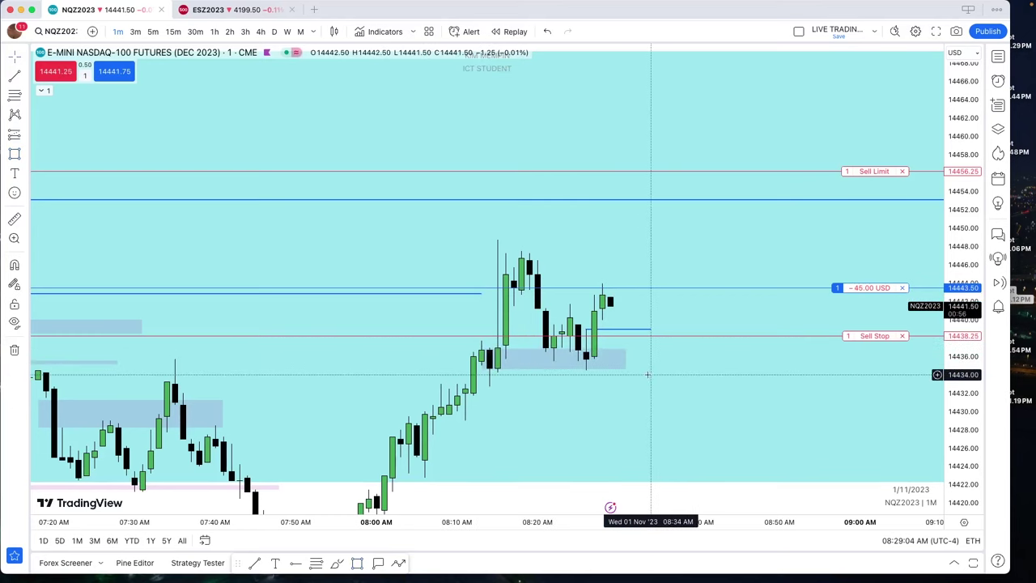
left_click(671, 385)
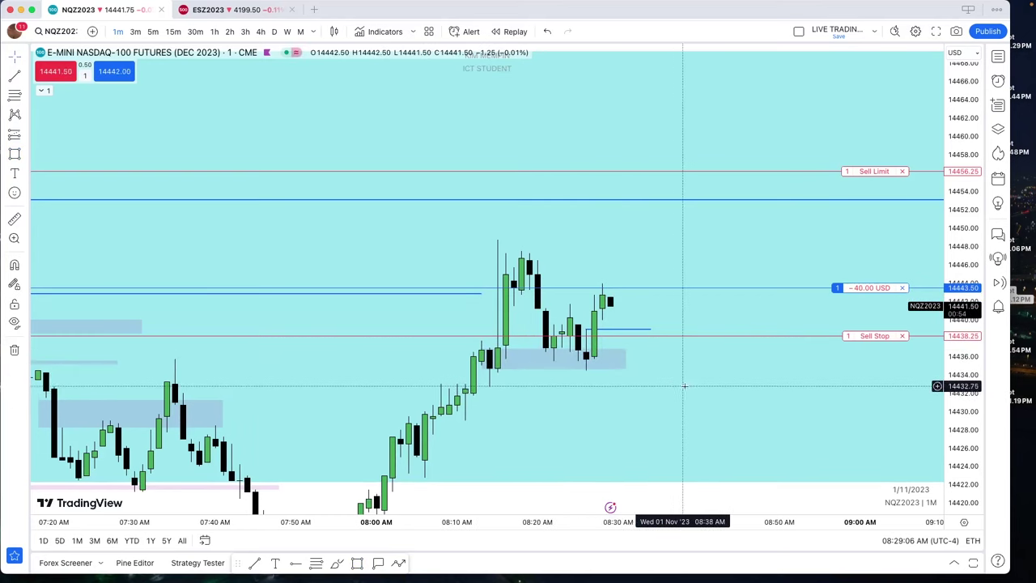
scroll(725, 389, "left", 1)
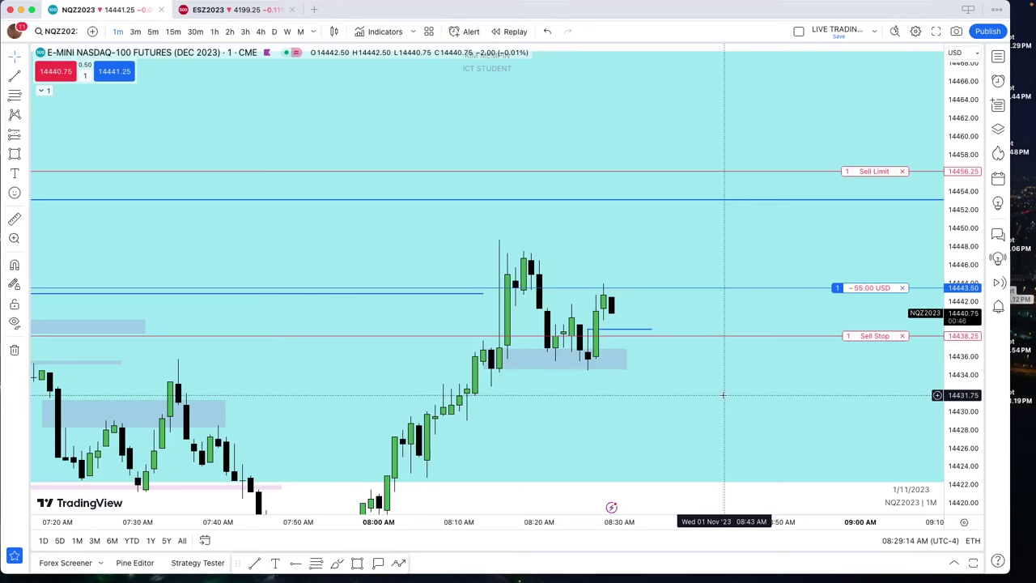
left_click_drag(723, 394, 757, 359)
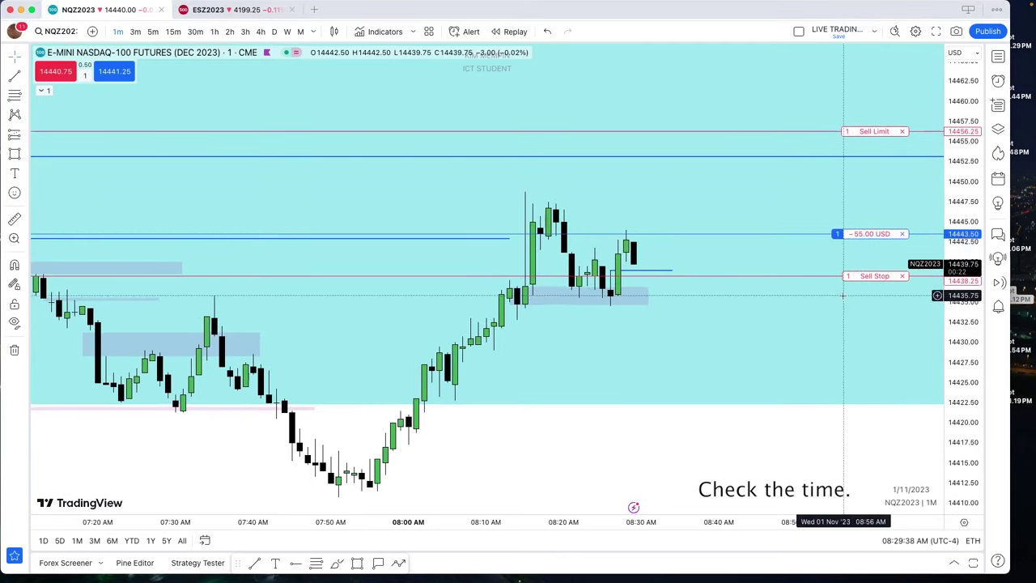
scroll(849, 316, "down", 3)
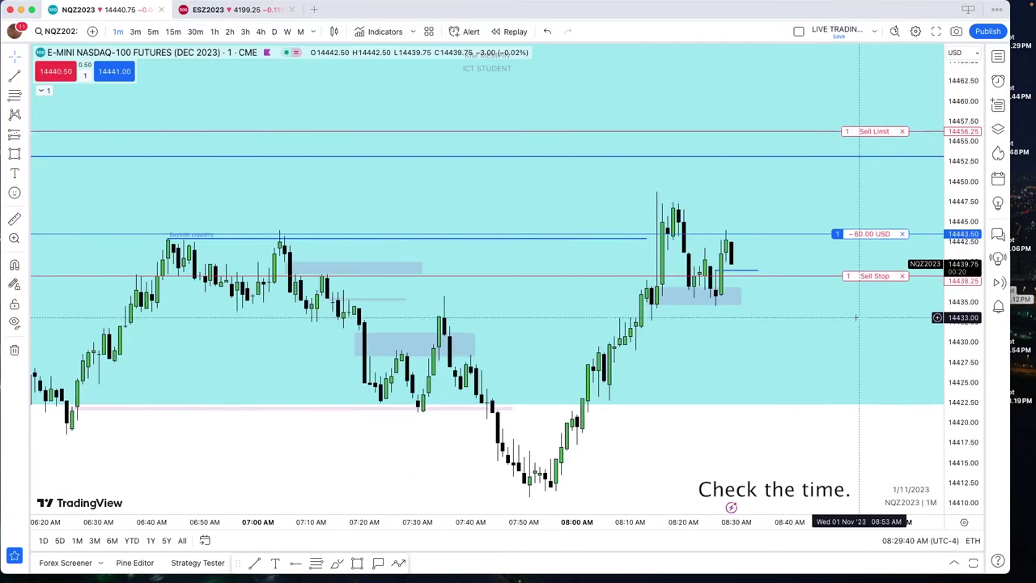
scroll(839, 326, "down", 1)
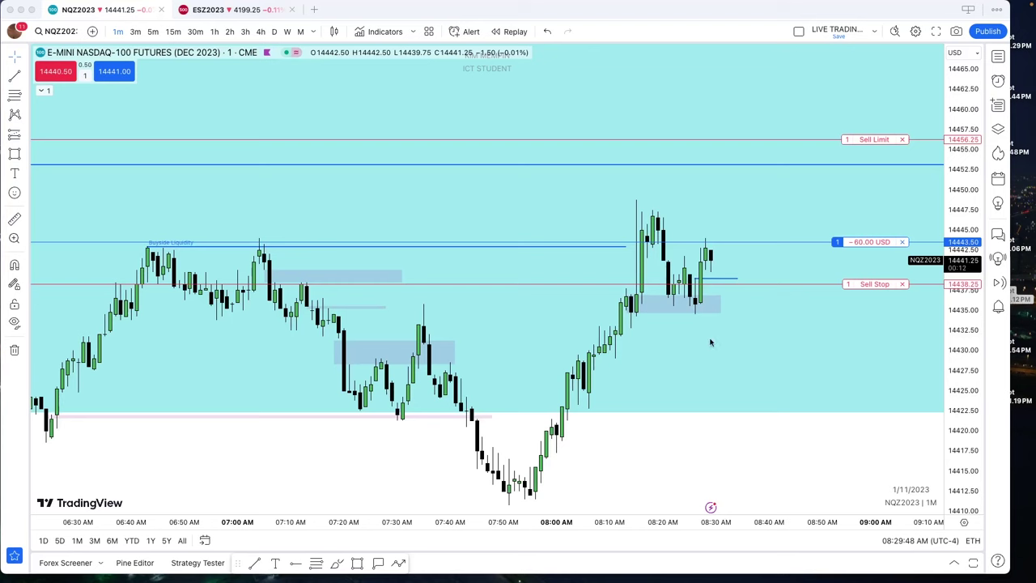
scroll(709, 342, "down", 1)
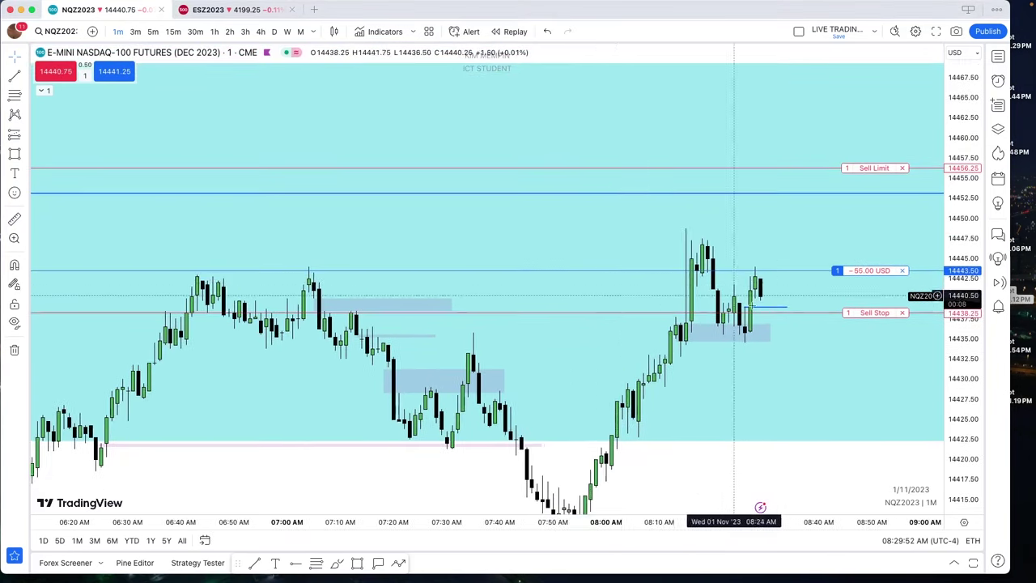
Step: Delete the two older shaded boxes near 14439 and between about 14428 and 14431
scroll(582, 296, "right", 2)
left_click(432, 300)
key("Delete")
left_click(485, 370)
key("Delete")
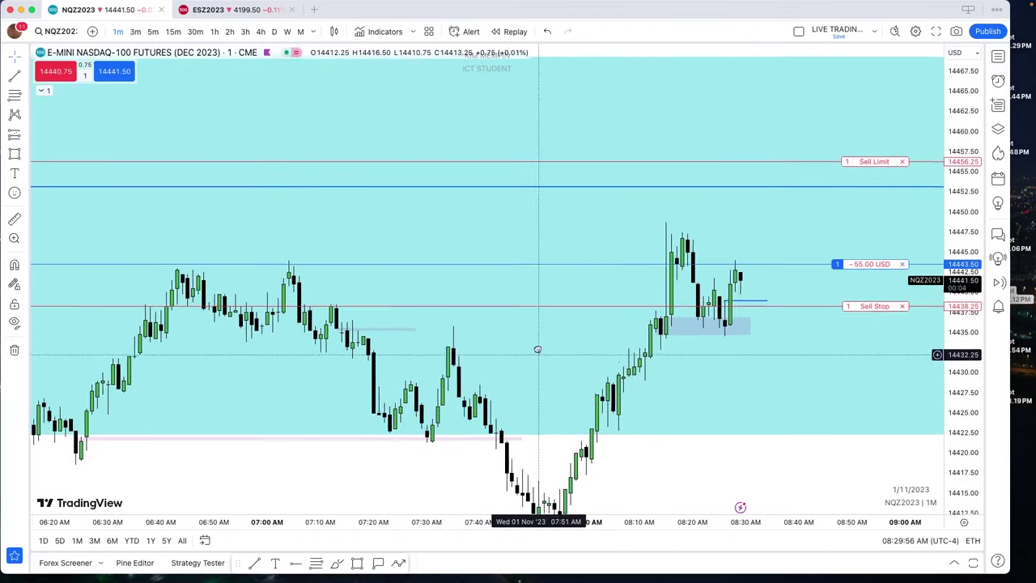
scroll(538, 349, "right", 1)
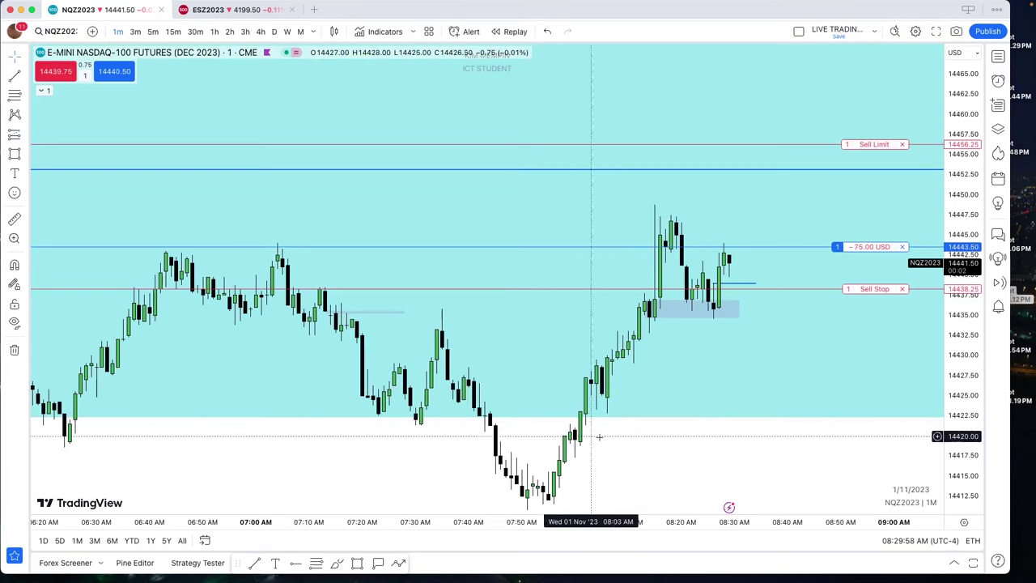
scroll(682, 435, "down", 2)
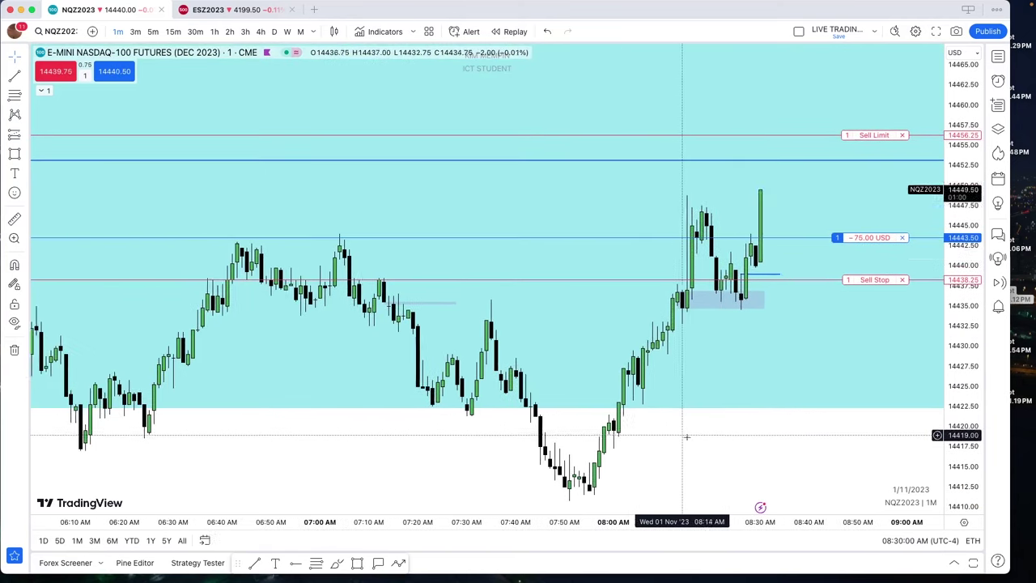
scroll(694, 454, "right", 2)
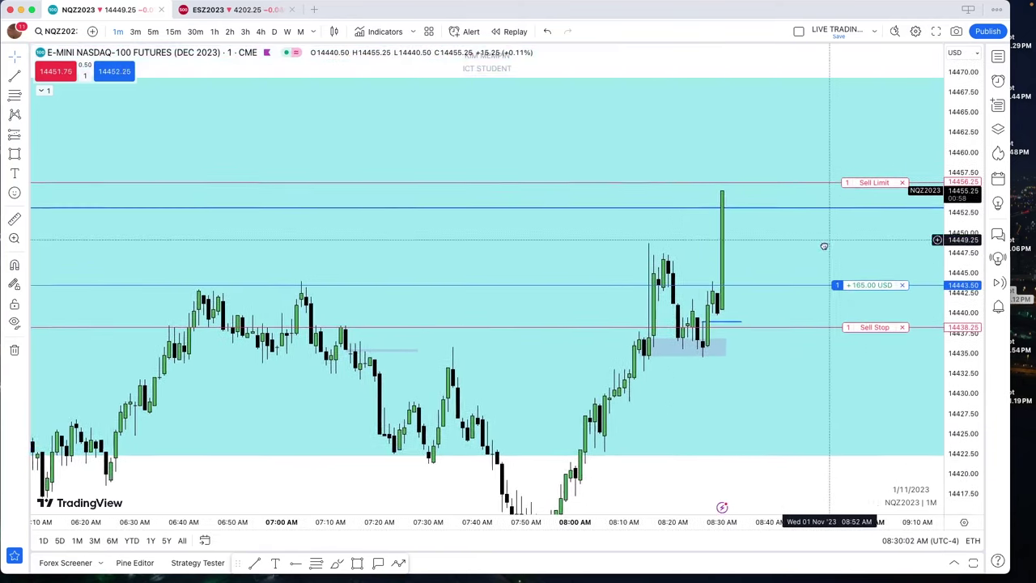
left_click_drag(824, 245, 806, 285)
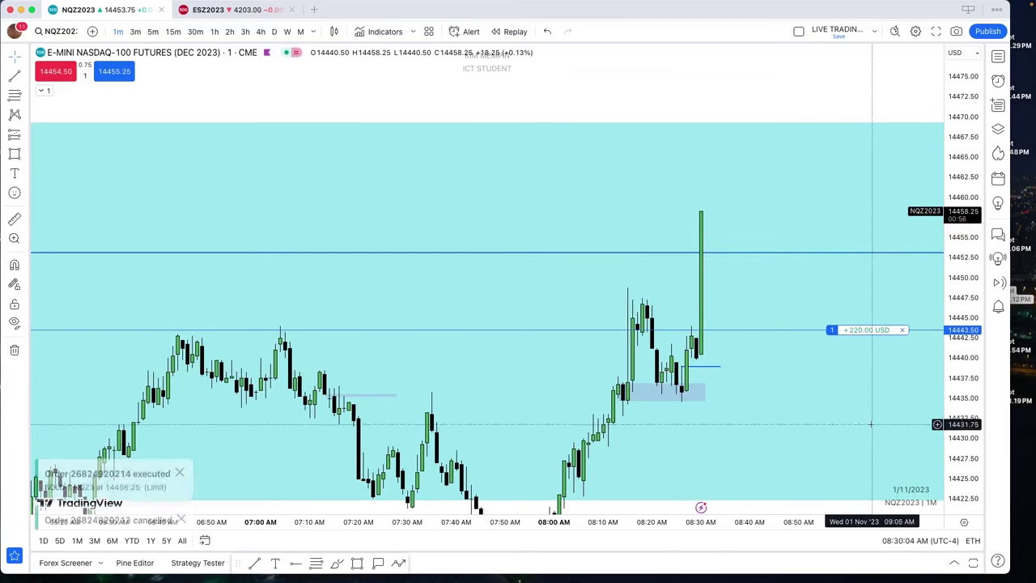
left_click_drag(864, 353, 857, 336)
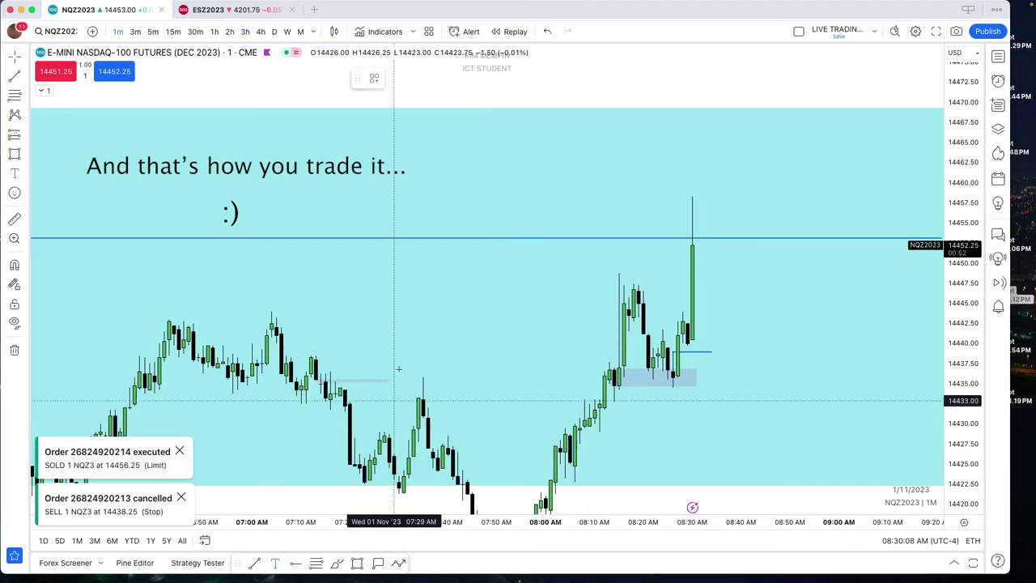
left_click(397, 301)
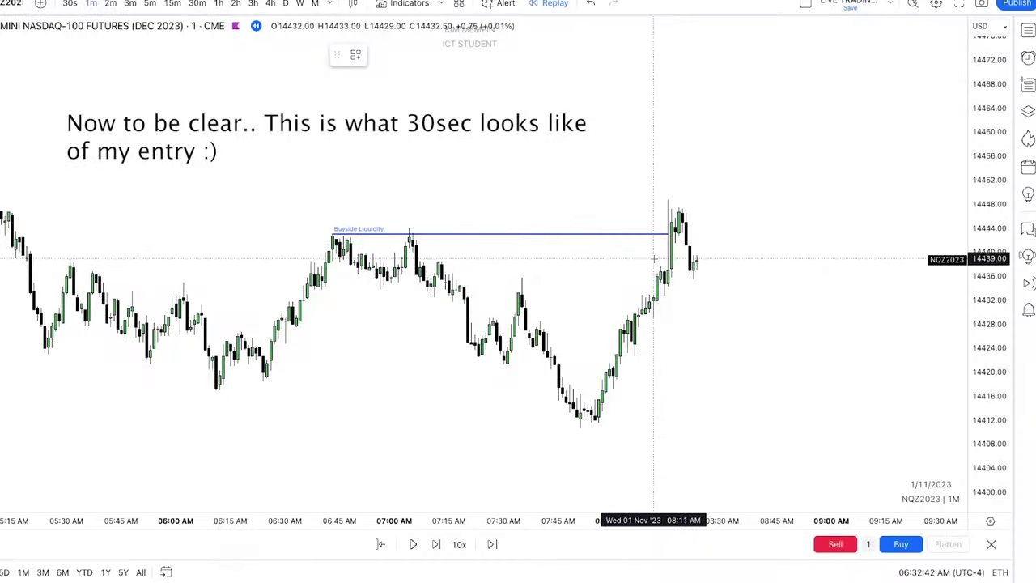
Step: Draw a pink rectangle on the replay chart between about 14434.75 and 14436.75, from about 08:15 AM to 08:41 AM
left_click(657, 277)
left_click_drag(673, 277, 761, 278)
left_click(770, 234)
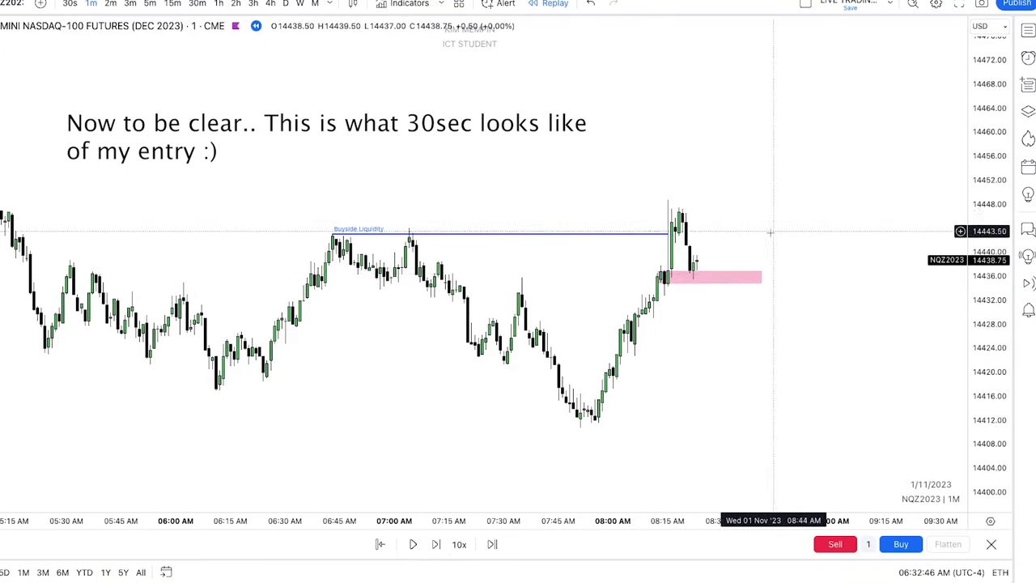
Step: Advance the chart replay by five one-minute bars
left_click(435, 545)
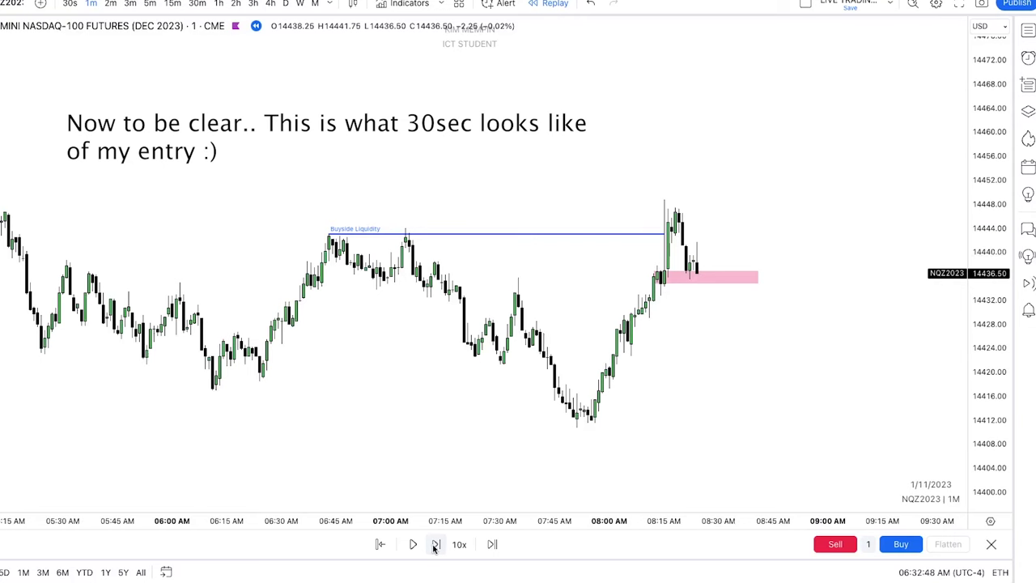
left_click(435, 545)
left_click(435, 545)
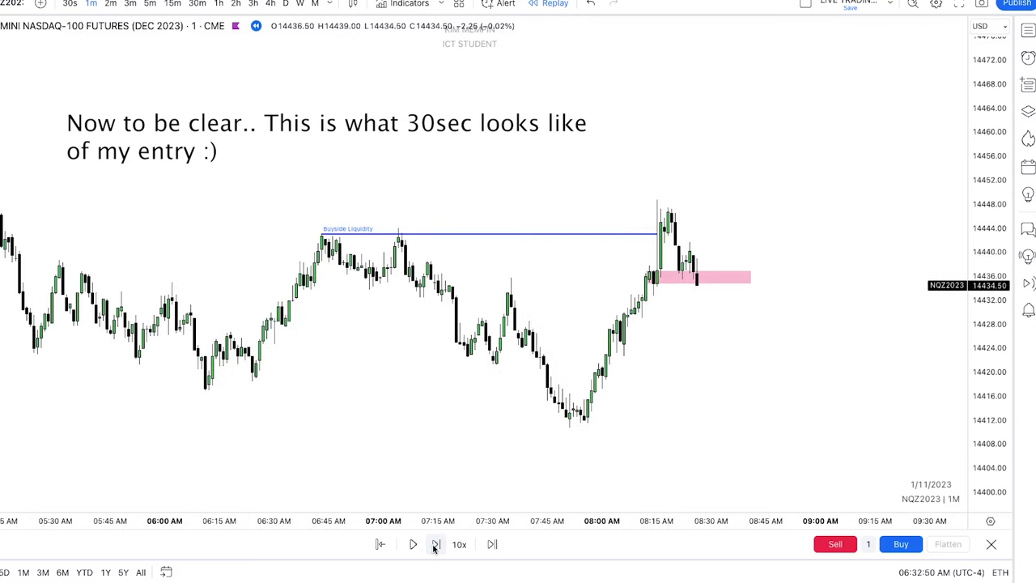
left_click(435, 545)
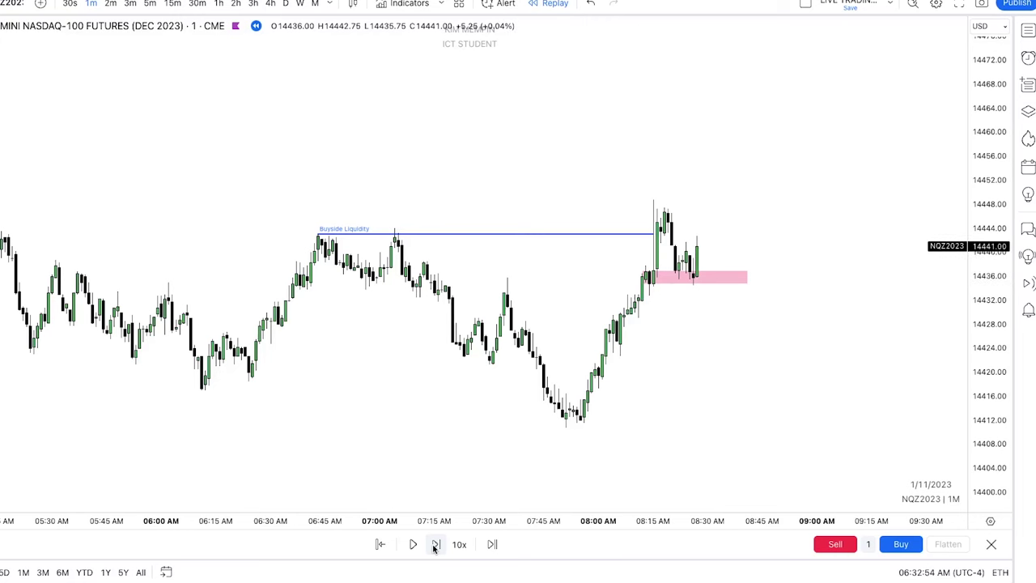
left_click(435, 544)
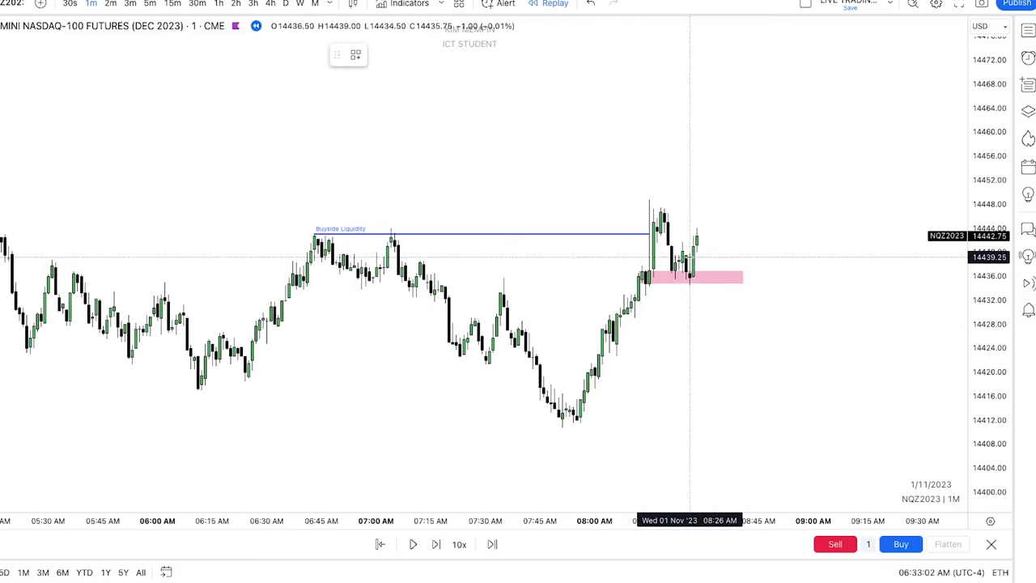
Step: Draw a thin rectangle on the 1-minute chart between 14439.25 and 14440.00, from 08:26 AM to 08:42 AM
left_click_drag(689, 257, 746, 256)
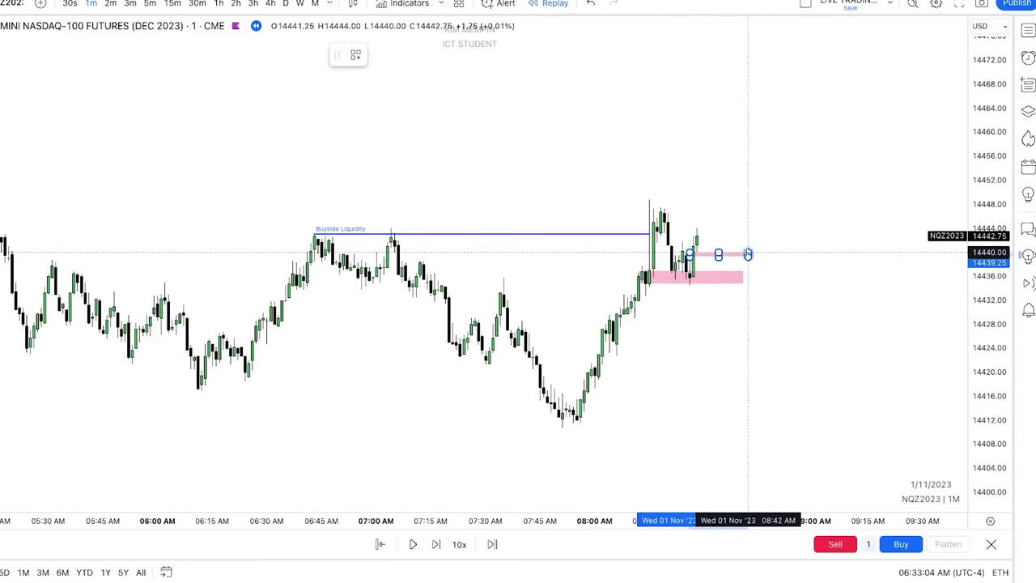
left_click(736, 259)
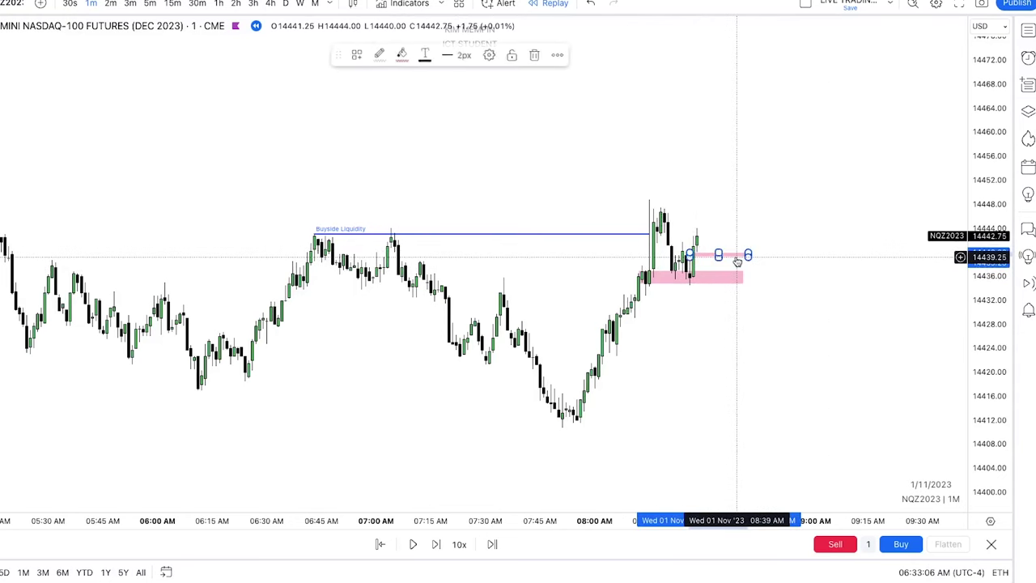
Step: On the 30-second chart, draw a thin rectangle between 14439.25 and 14440.00 from 08:27 to 08:35 AM and label it "entry here"
left_click(70, 4)
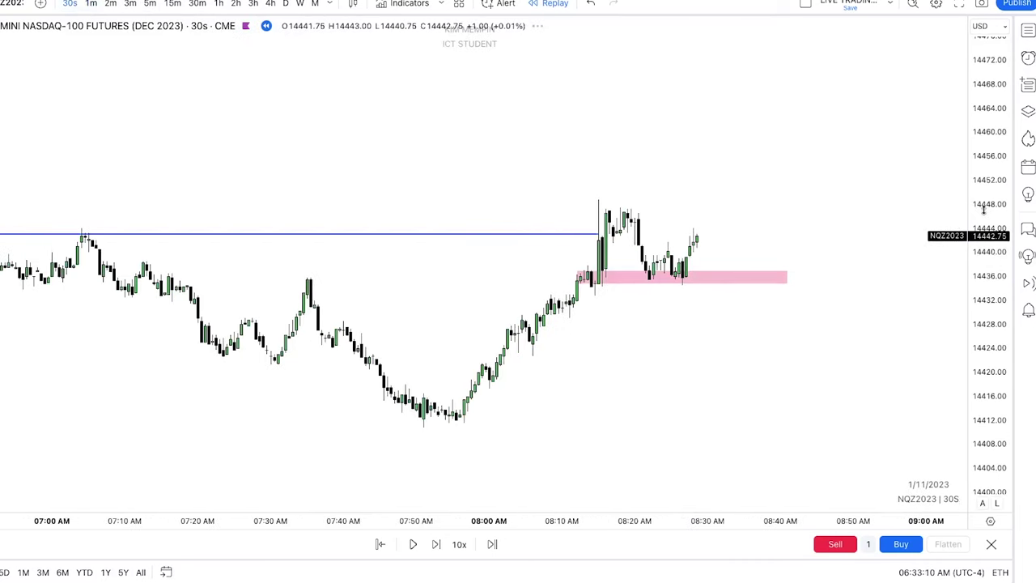
scroll(793, 243, "up", 5)
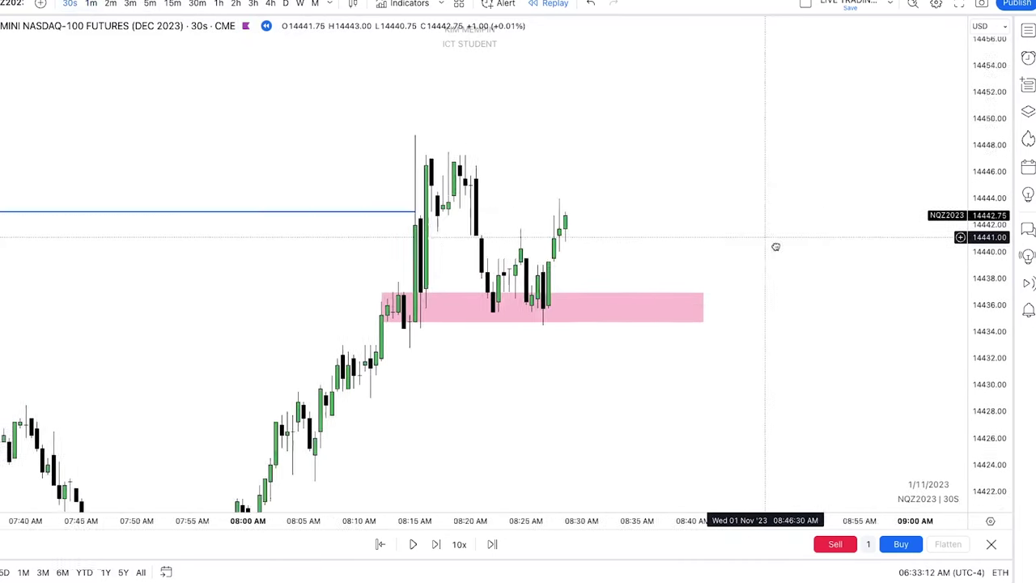
scroll(824, 306, "up", 2)
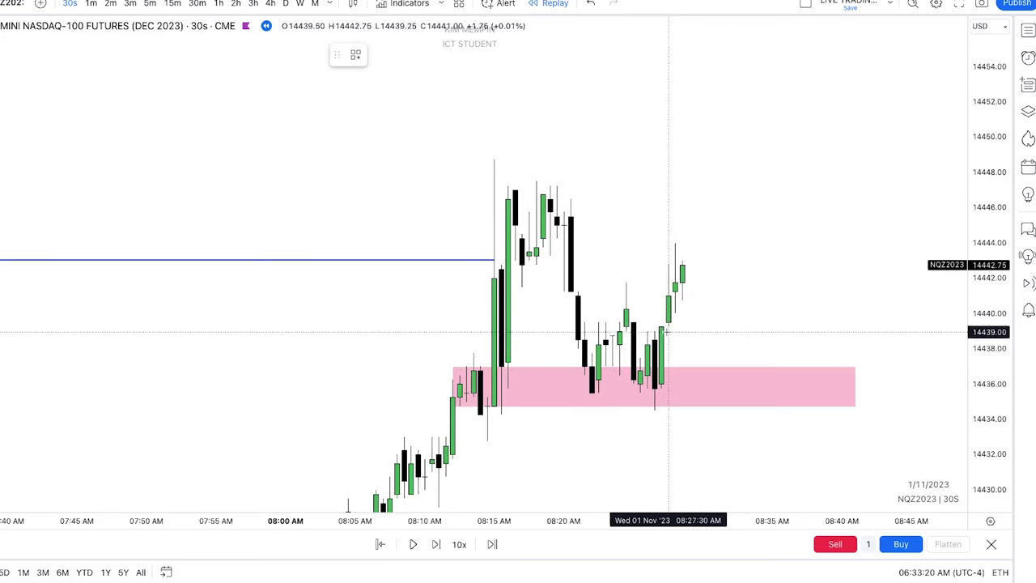
left_click_drag(661, 326, 772, 318)
double_click(772, 318)
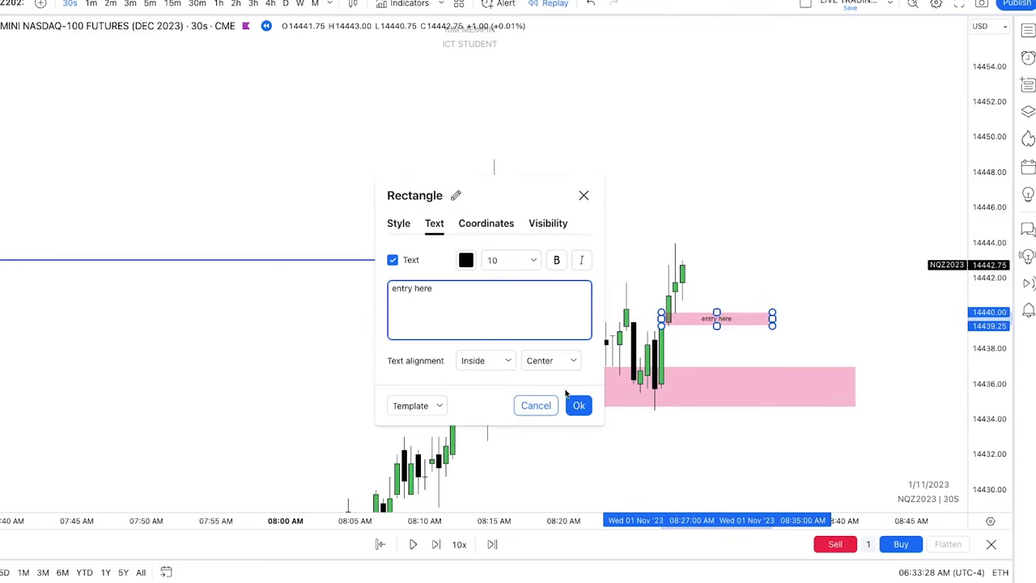
left_click(579, 406)
left_click(911, 75)
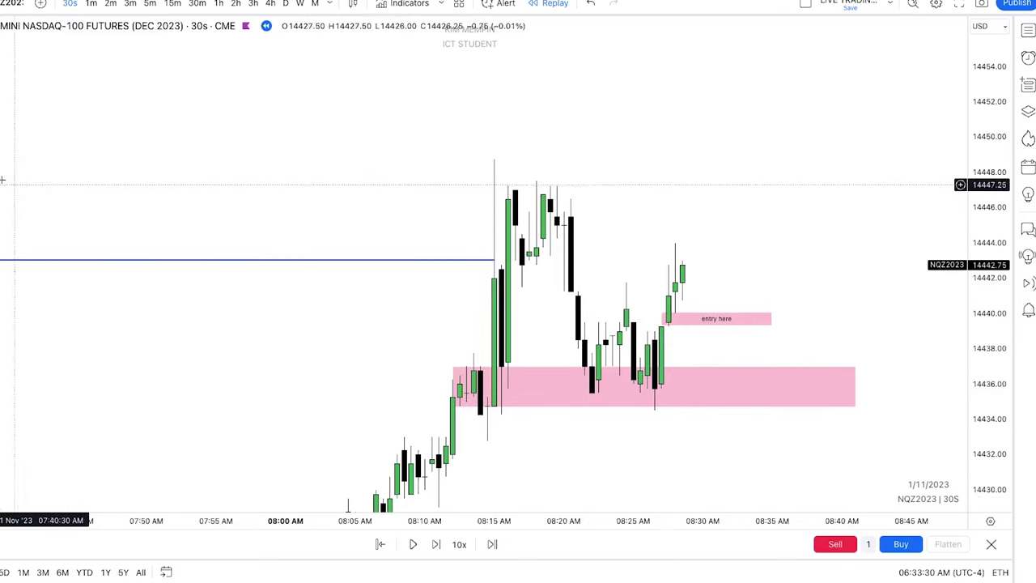
Step: Advance the 30-second chart replay bar by bar through the entry and the price move that follows it
left_click(435, 545)
left_click(435, 545)
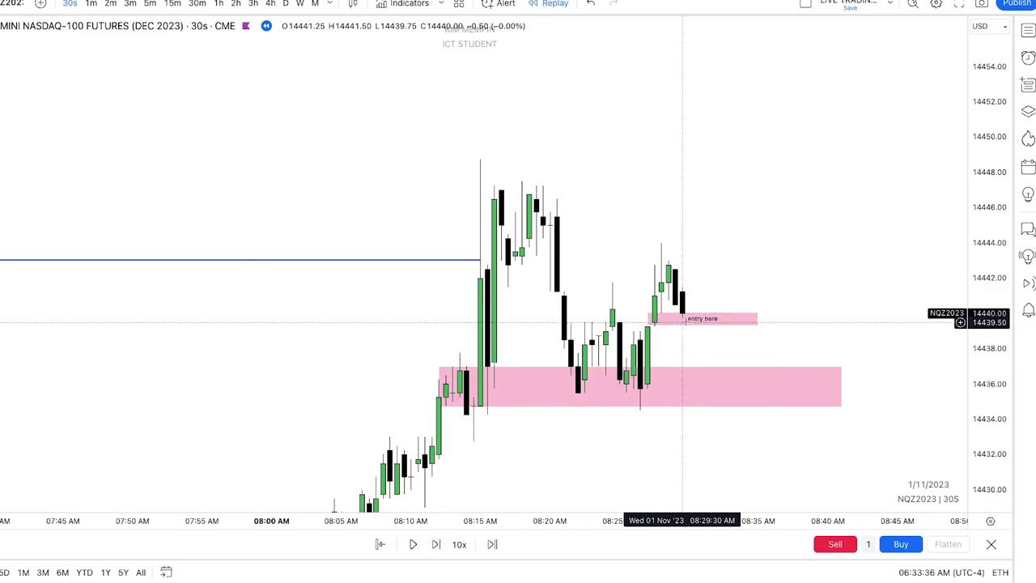
left_click(436, 544)
left_click(437, 543)
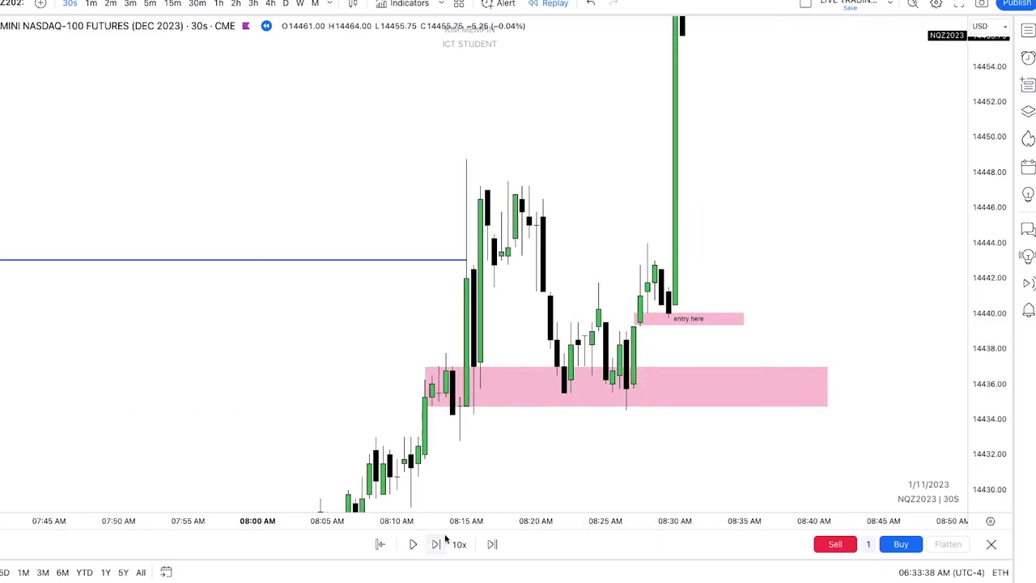
scroll(817, 271, "down", 3)
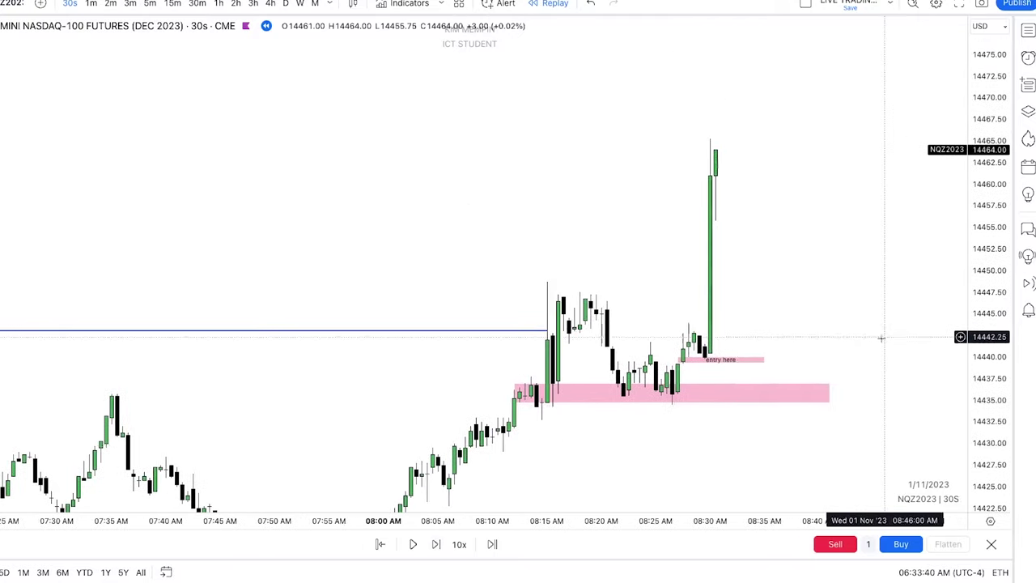
left_click(436, 544)
left_click(437, 544)
left_click(436, 544)
left_click(436, 544)
left_click_drag(704, 345, 632, 370)
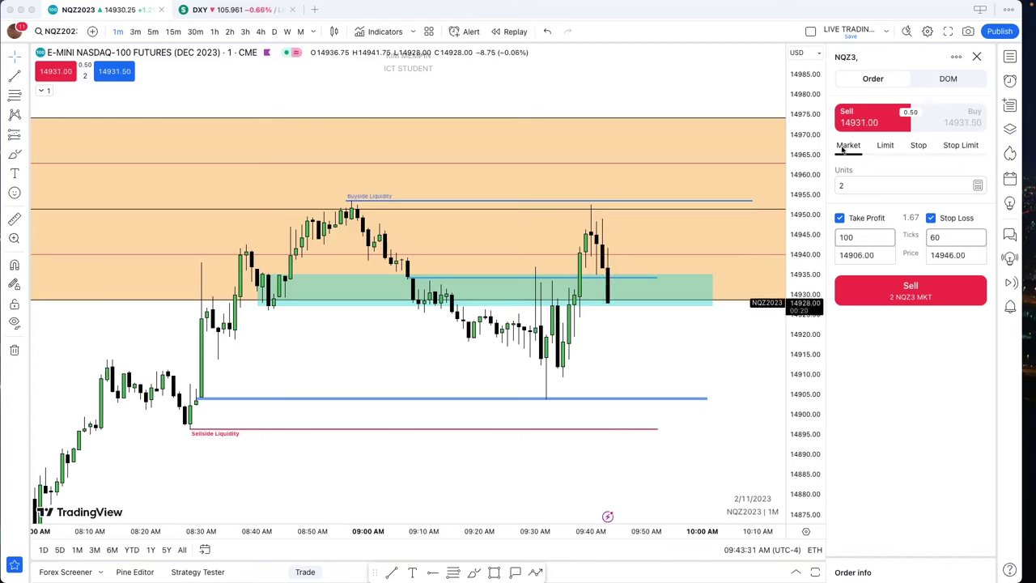
Step: Examine the live NQZ2023 one-minute chart around the shaded zones and compare it with the U.S. Dollar Index chart
scroll(657, 376, "right", 5)
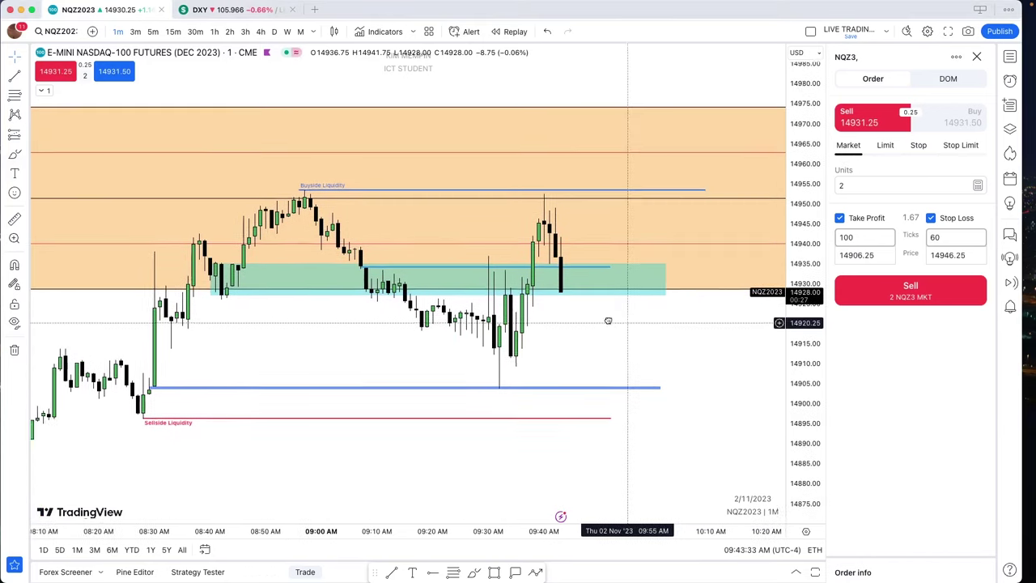
scroll(644, 320, "left", 1)
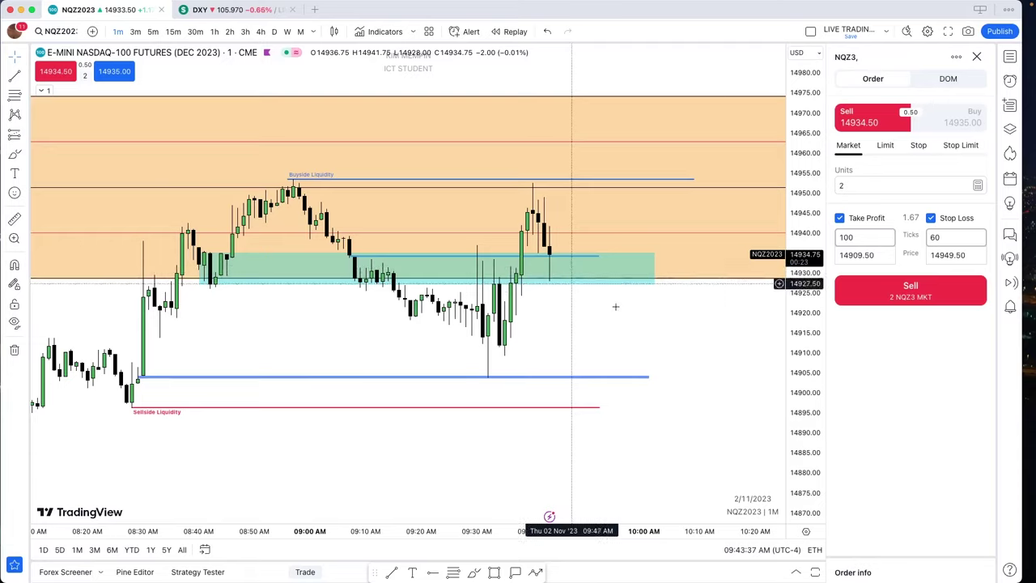
scroll(710, 357, "left", 2)
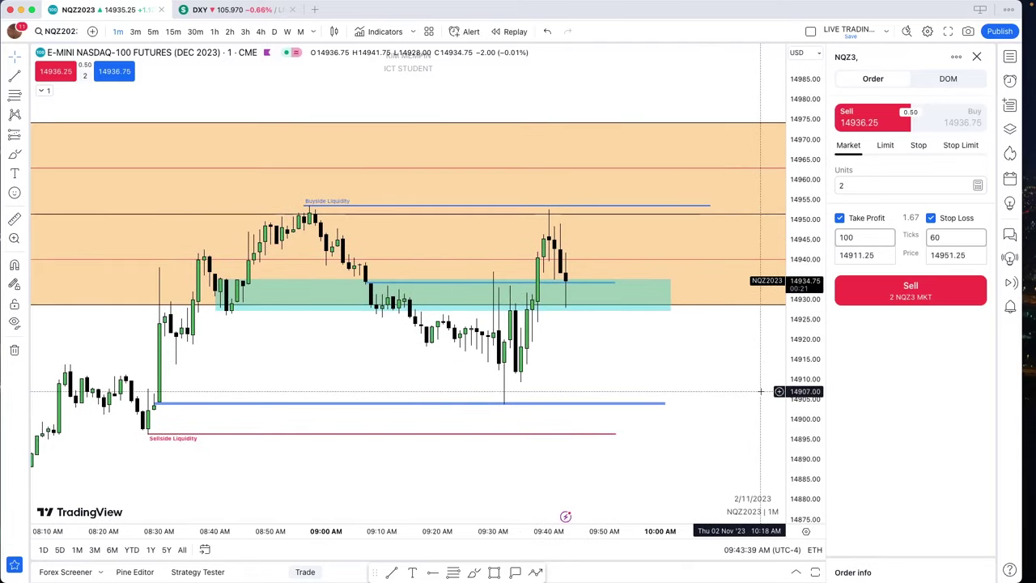
scroll(720, 385, "right", 2)
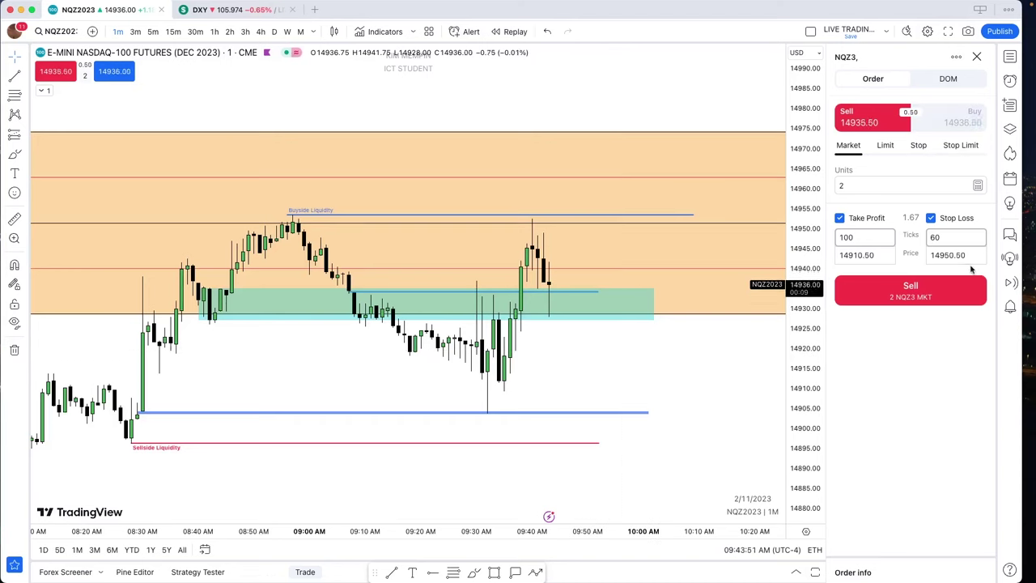
left_click(227, 10)
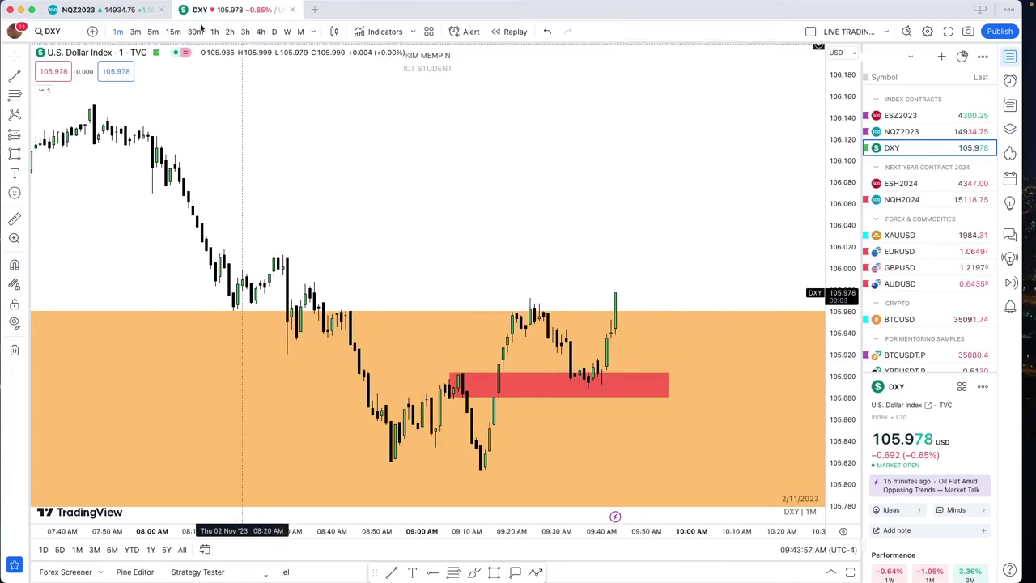
left_click(78, 10)
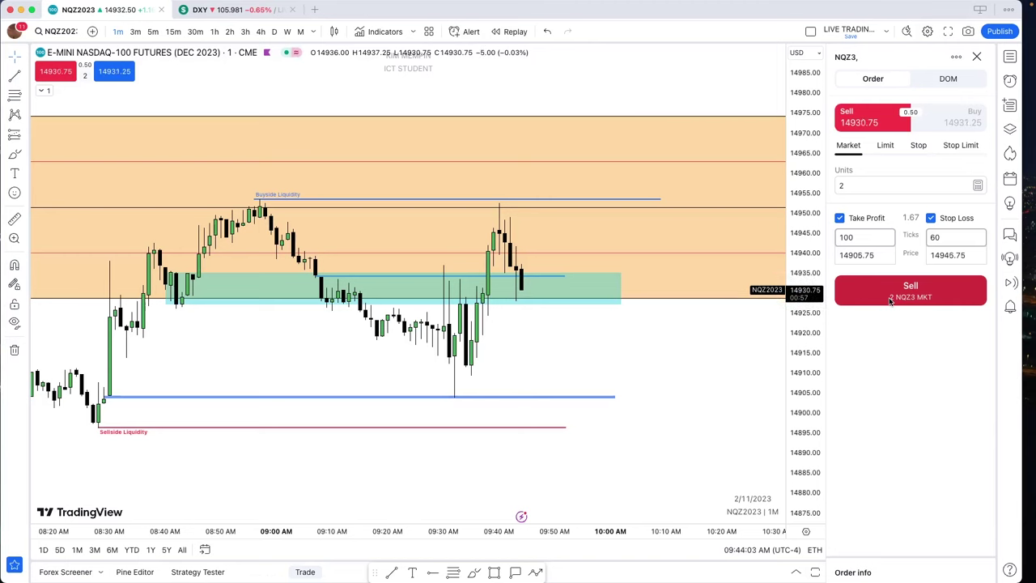
Step: Sell 2 NQZ3 at market with a 100-tick take profit and 60-tick stop loss, and move the buy limit to 14896.25
left_click(890, 299)
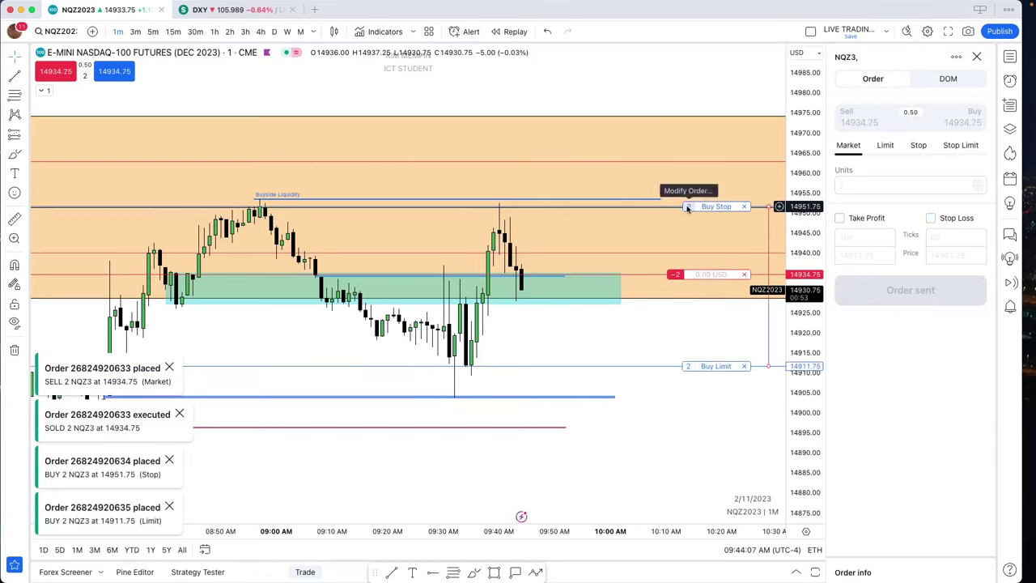
left_click_drag(687, 208, 499, 209)
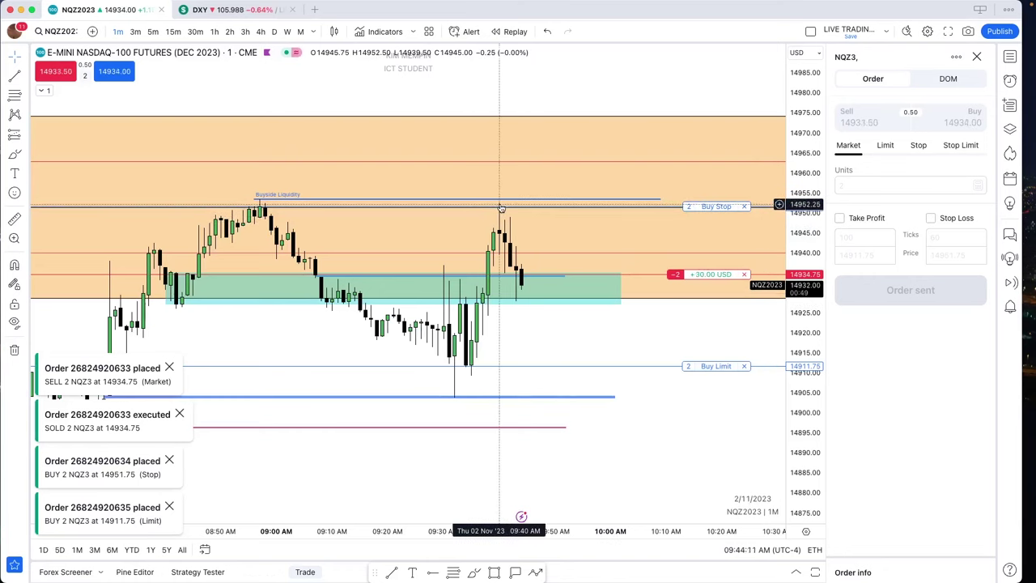
left_click_drag(689, 367, 694, 429)
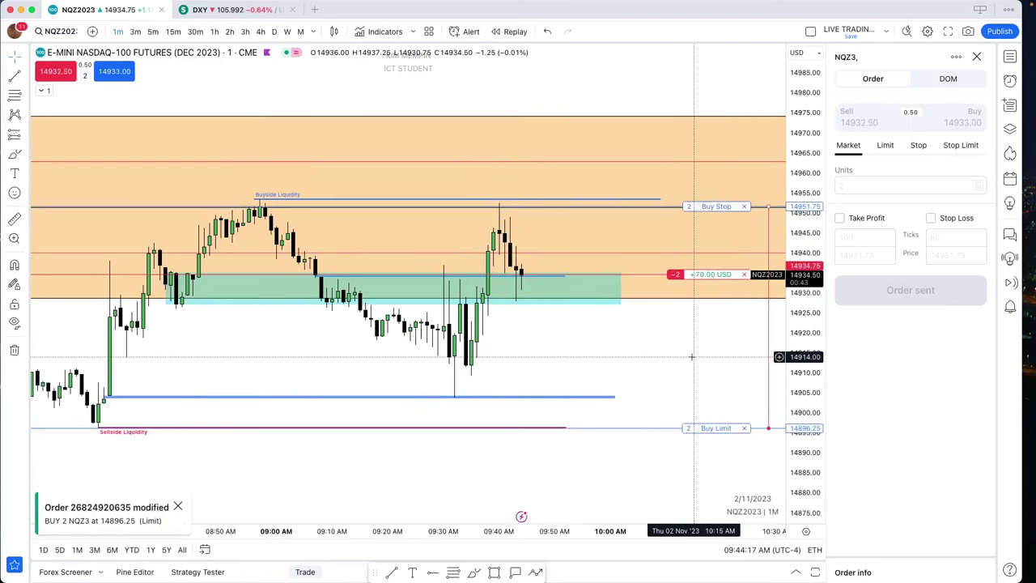
left_click(576, 267)
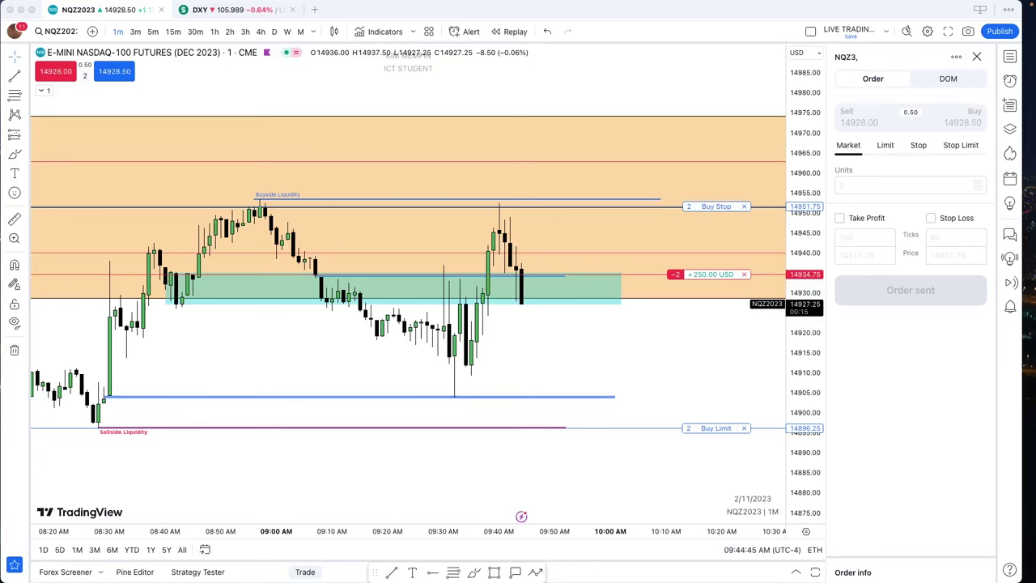
Step: Close the order panel to give the live NQ chart the full width
scroll(708, 347, "left", 10)
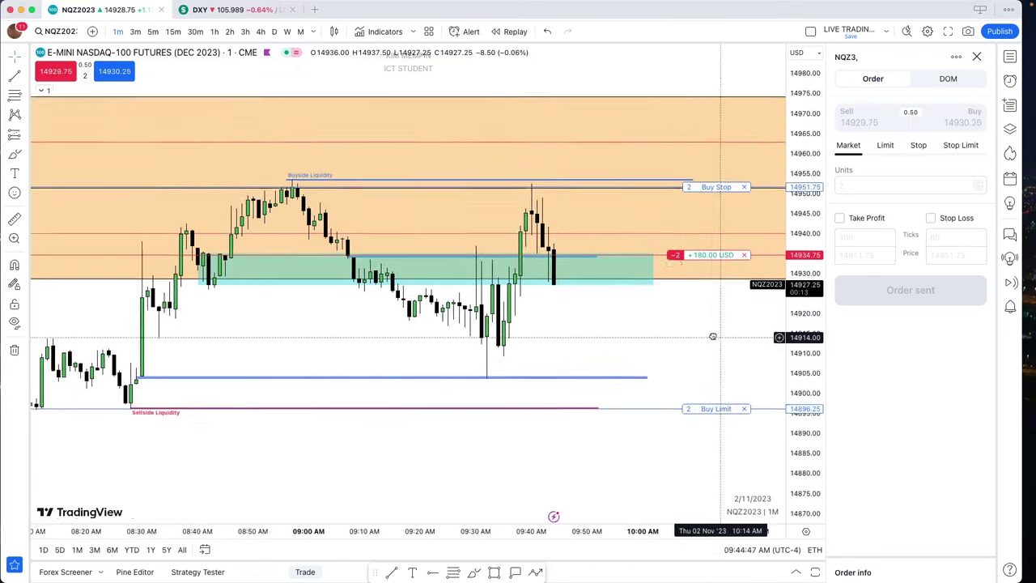
left_click_drag(815, 284, 656, 344)
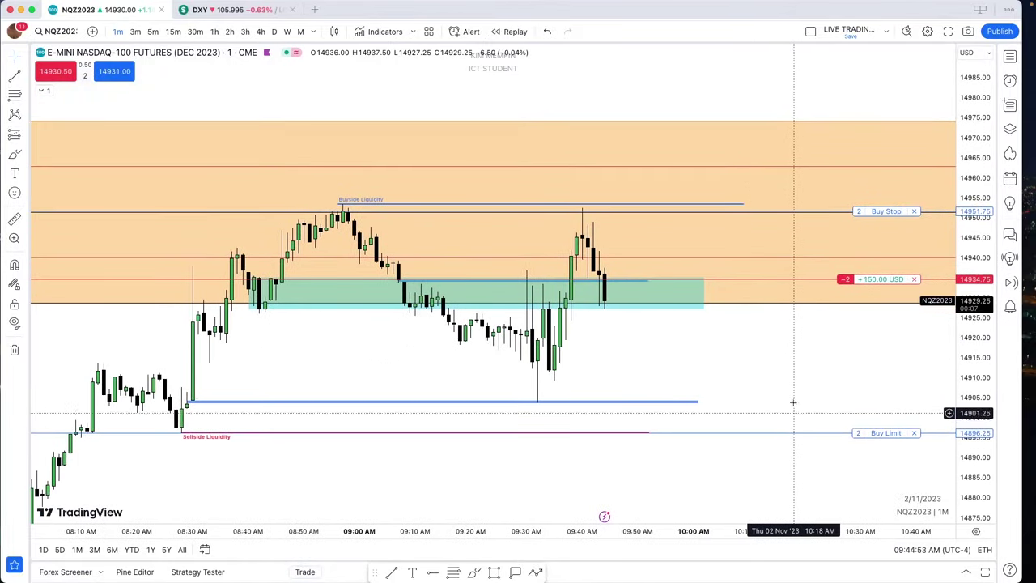
scroll(760, 420, "down", 3)
left_click_drag(773, 482, 673, 418)
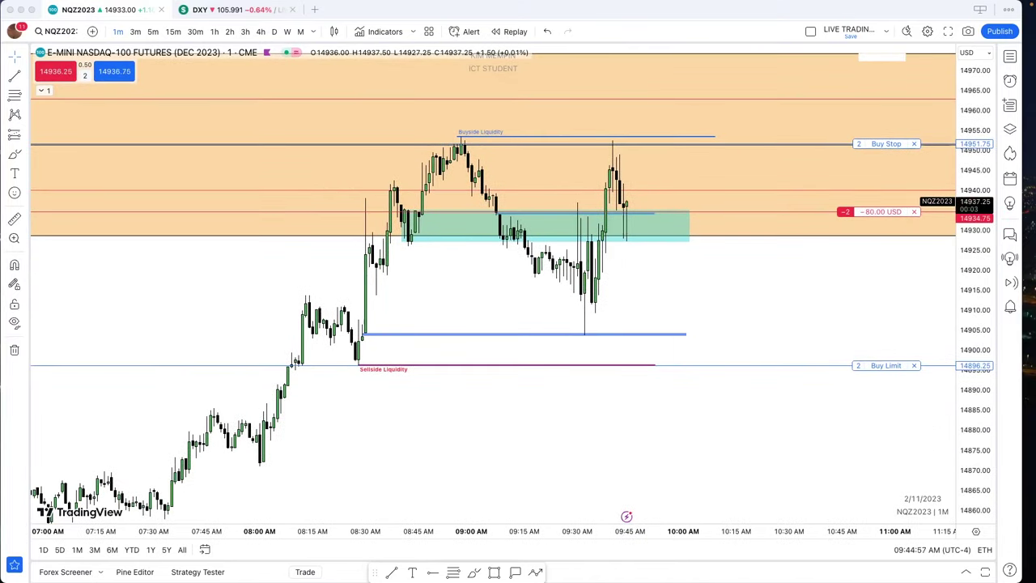
left_click_drag(656, 270, 695, 360)
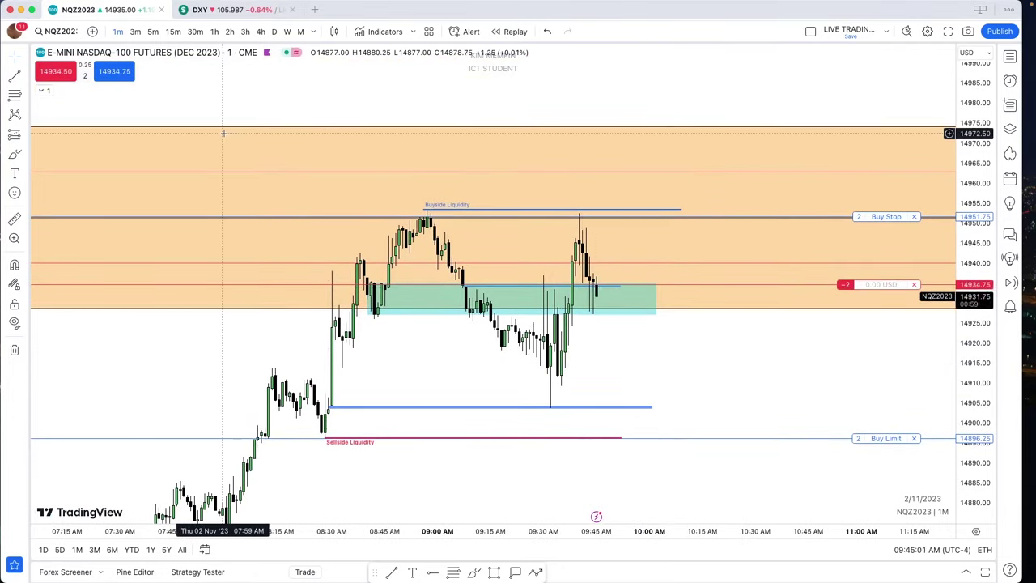
Step: Switch the chart to the 3-minute timeframe and move the take-profit buy limit down to 14871.50
left_click(136, 32)
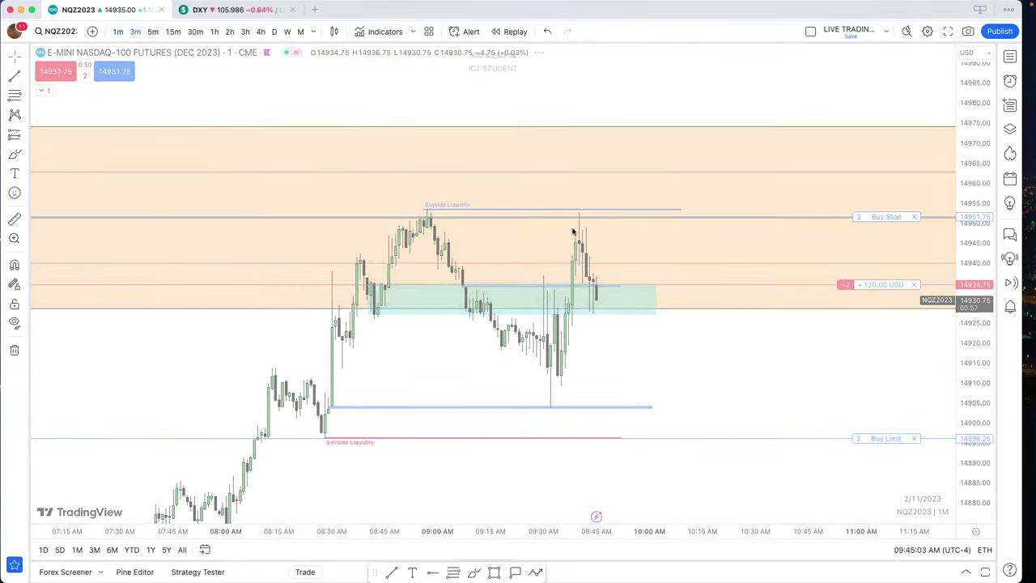
left_click_drag(846, 370, 834, 340)
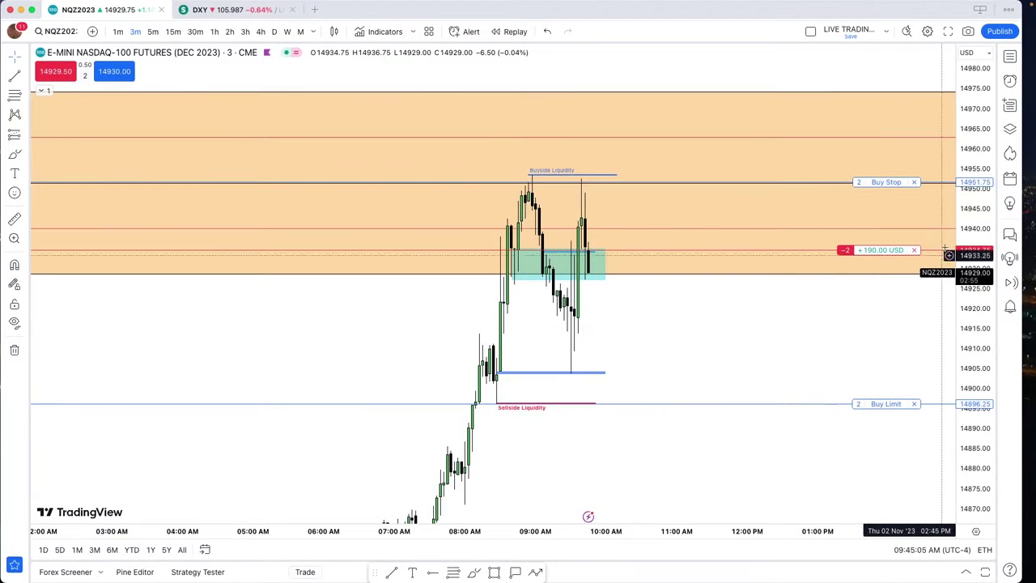
key("alt+r")
left_click_drag(858, 344, 858, 393)
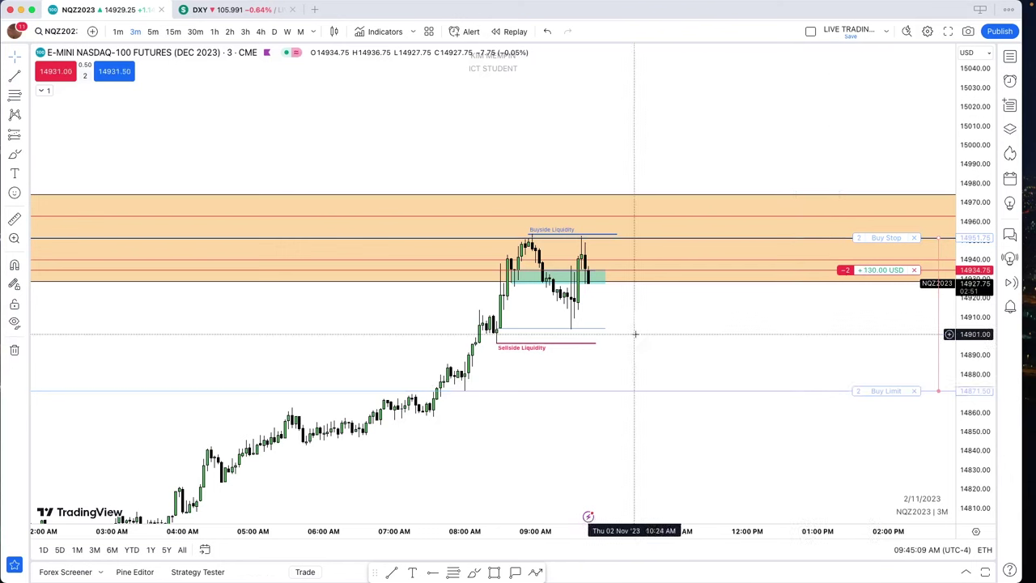
Step: Return to the 1-minute timeframe and extend the Sellside Liquidity line's end to about 10:14 AM
left_click_drag(961, 166, 958, 137)
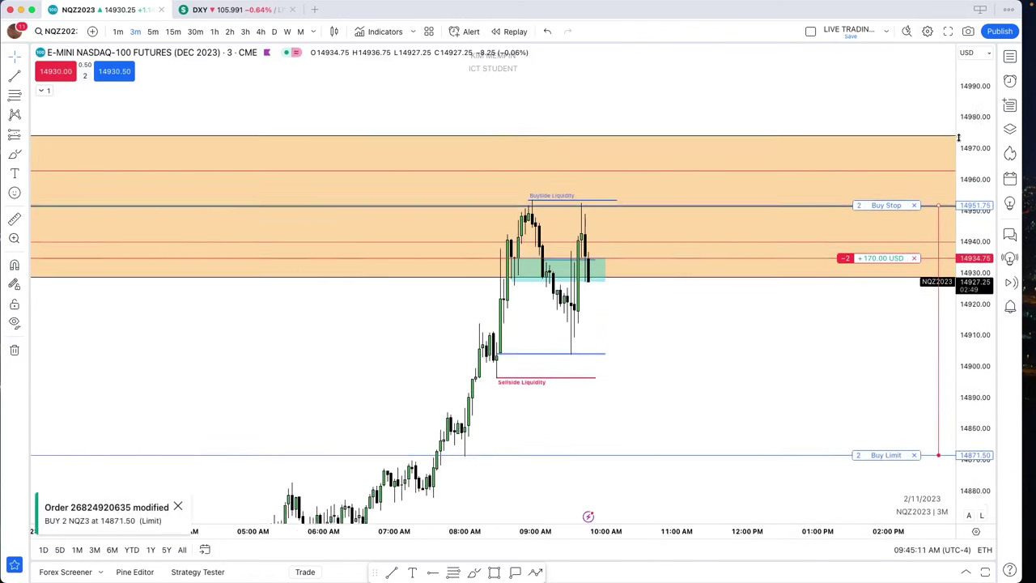
scroll(675, 294, "up", 3)
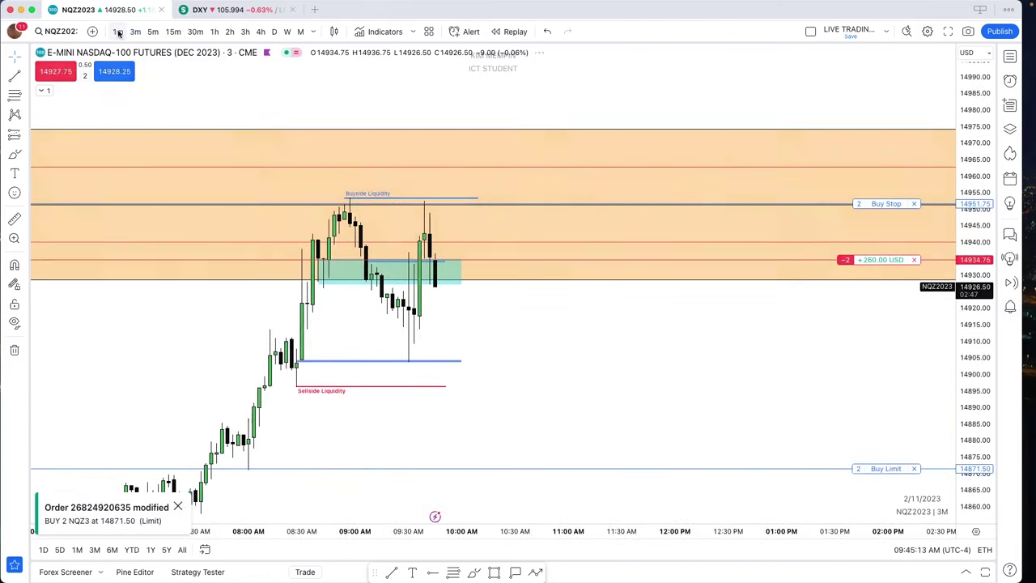
left_click(118, 32)
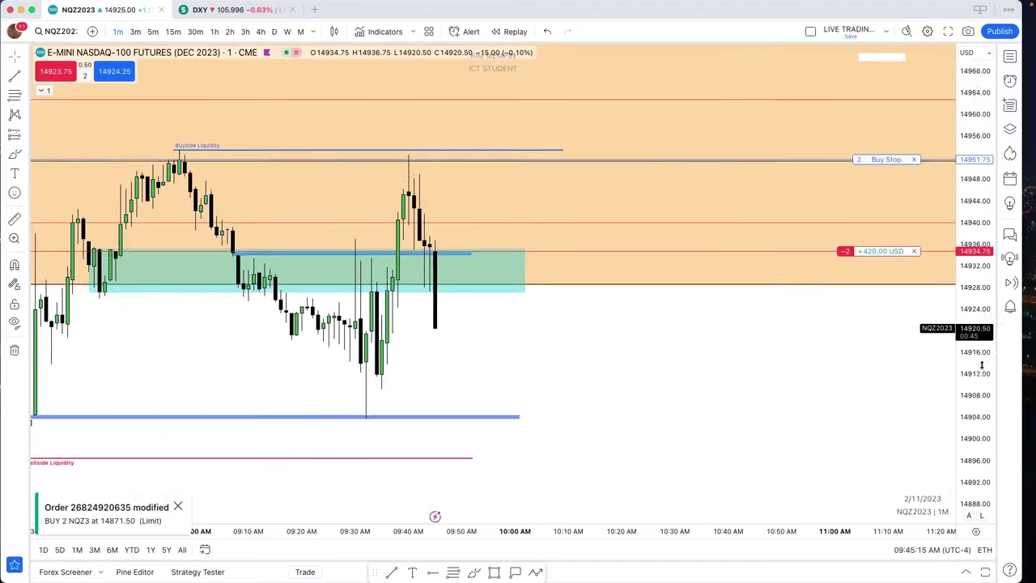
double_click(981, 366)
scroll(761, 356, "down", 3)
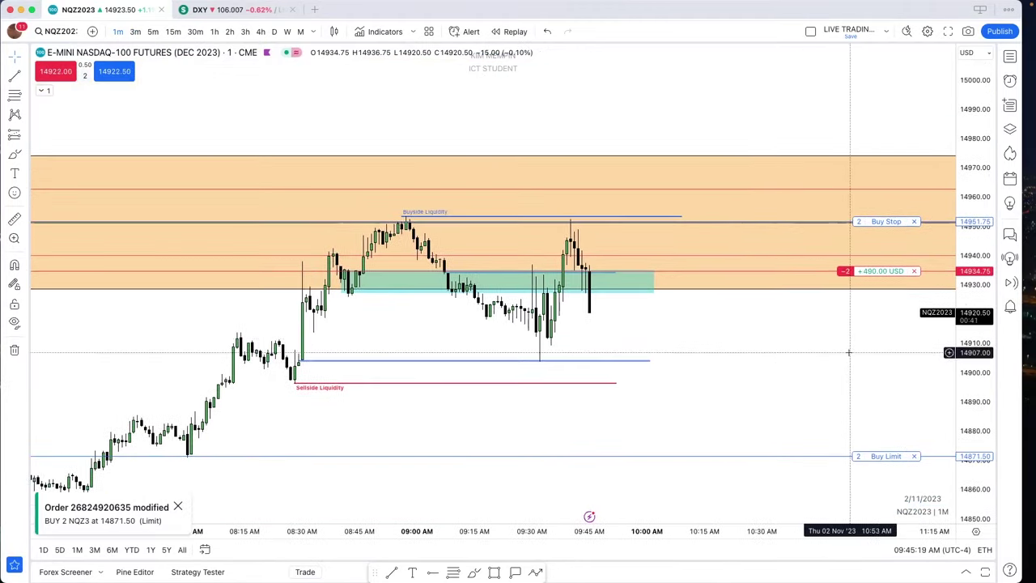
scroll(844, 349, "up", 1)
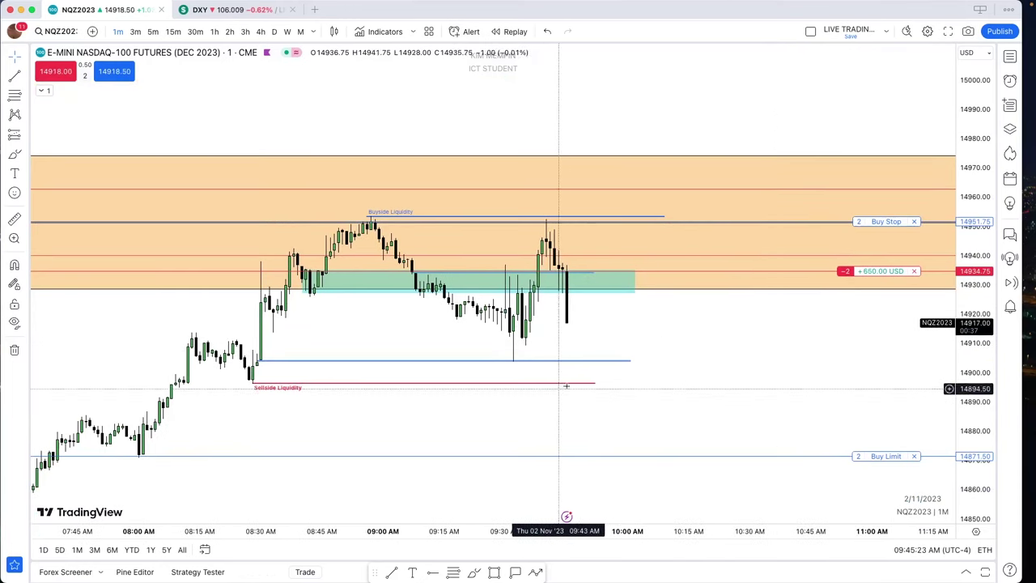
left_click_drag(596, 383, 685, 388)
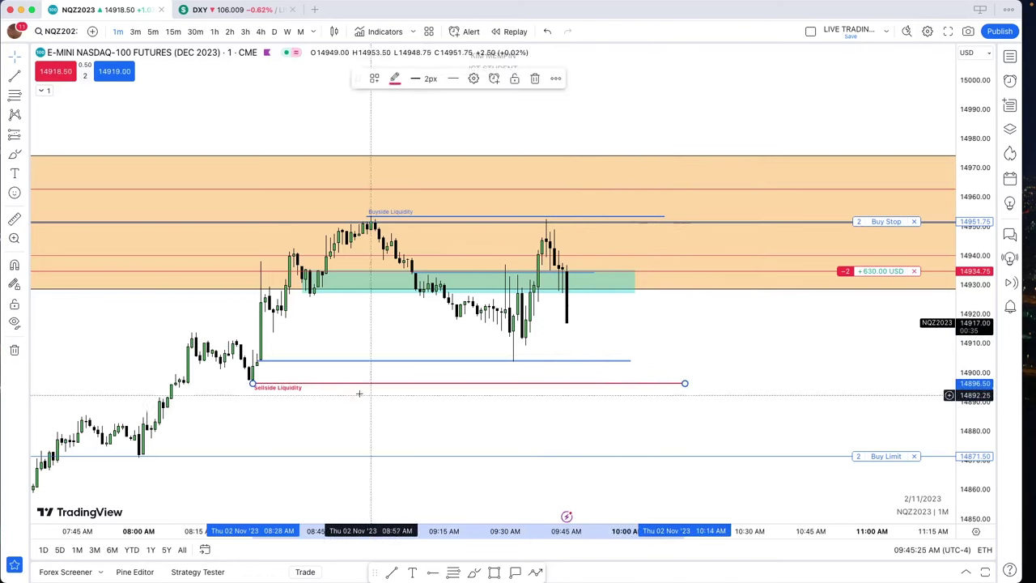
left_click(263, 390)
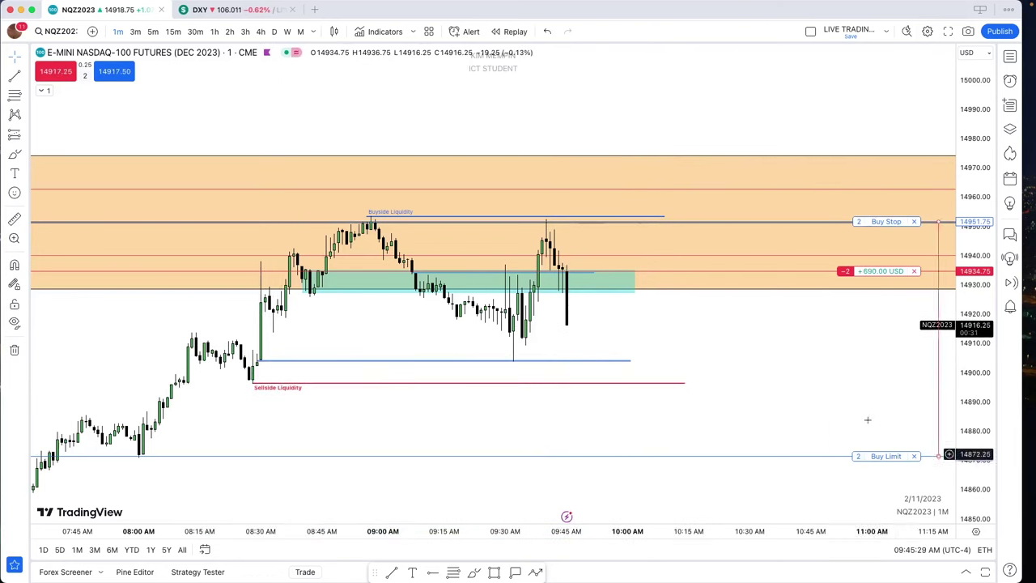
Step: Move the protective buy stop of the short position down to 14931.00
left_click_drag(827, 404, 833, 428)
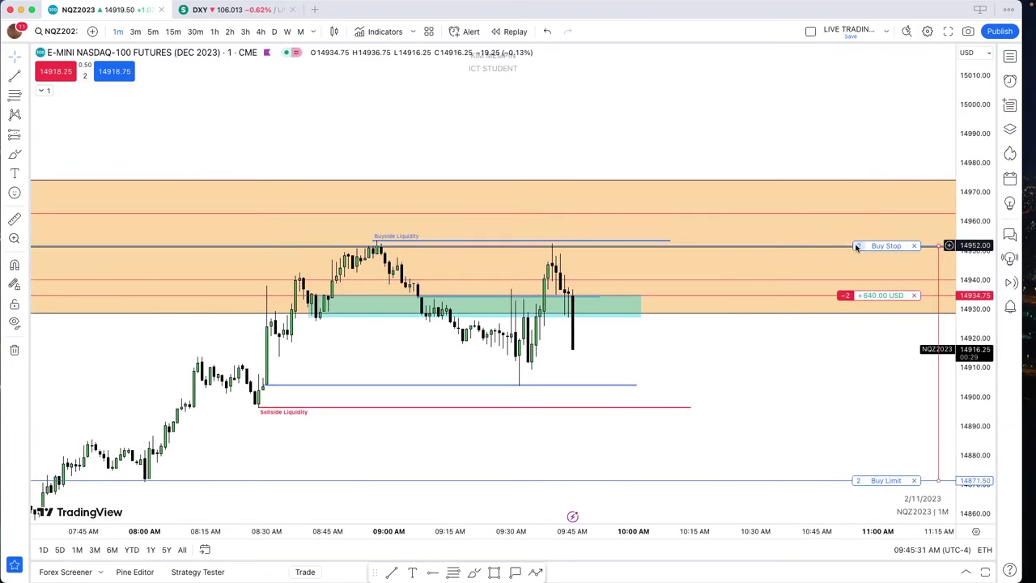
left_click_drag(857, 246, 853, 305)
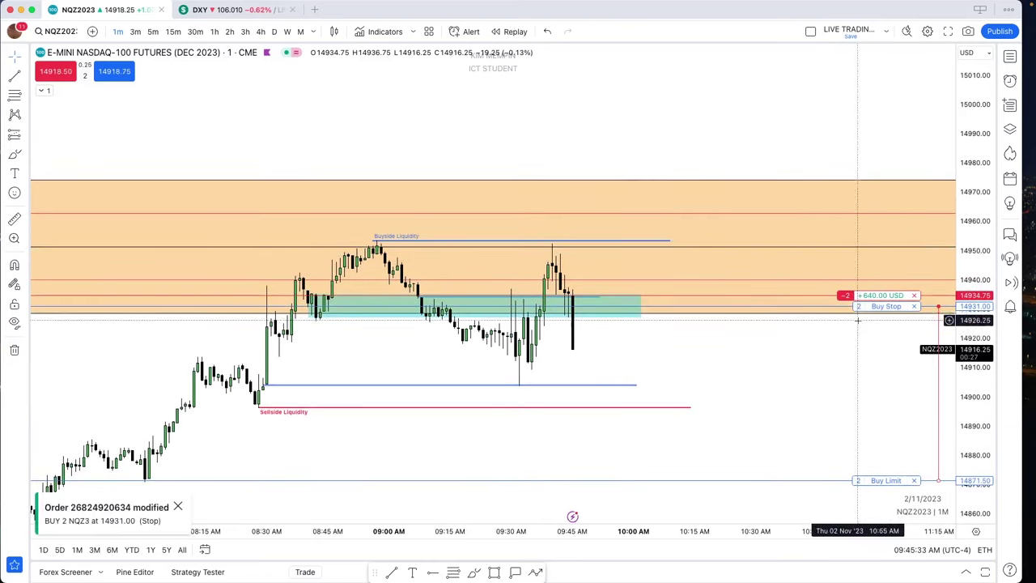
Step: Frame the live NQ short with its stop, target and liquidity levels, and capture that chart area as a screenshot
left_click(660, 408)
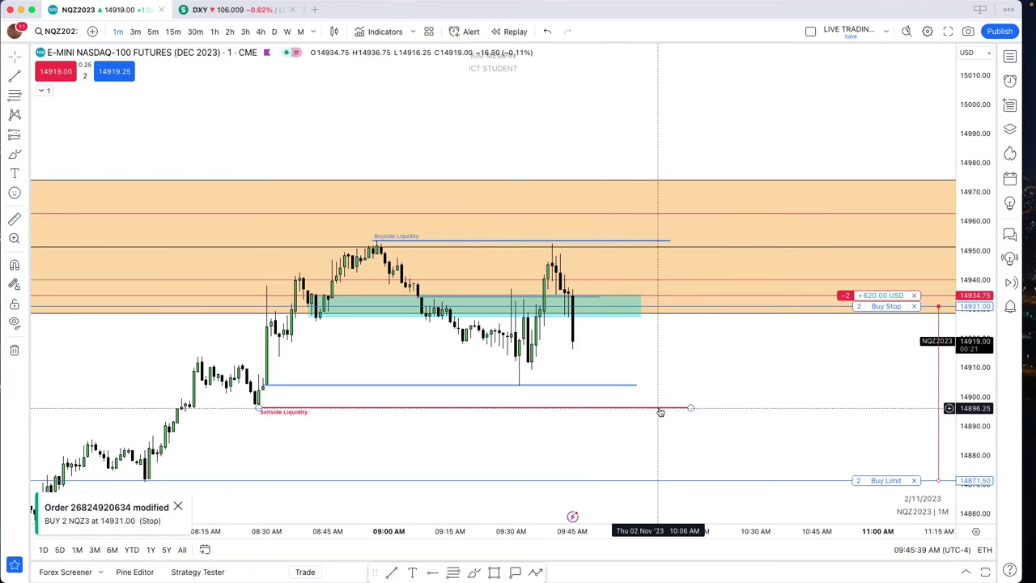
left_click(723, 390)
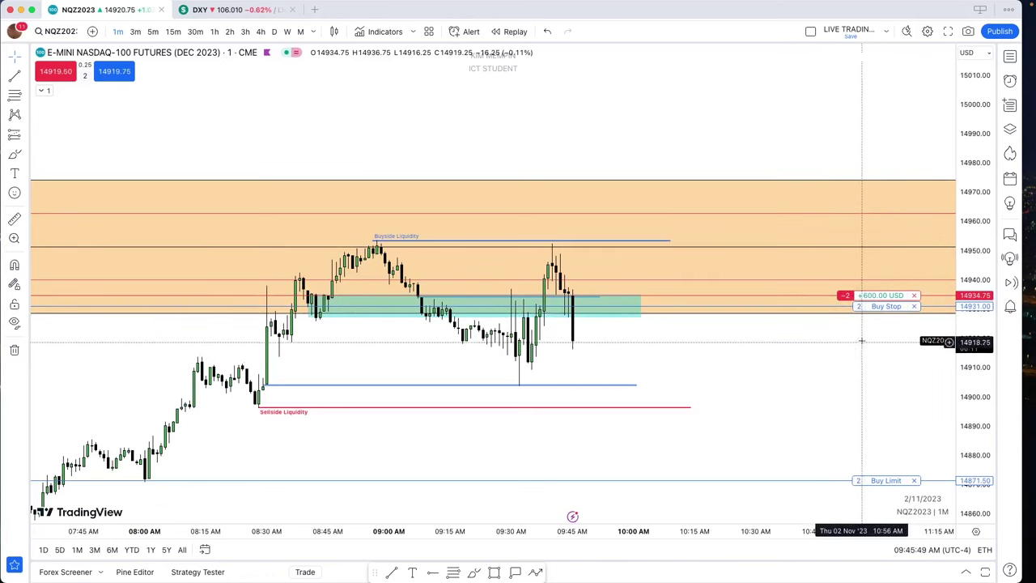
scroll(859, 313, "right", 2)
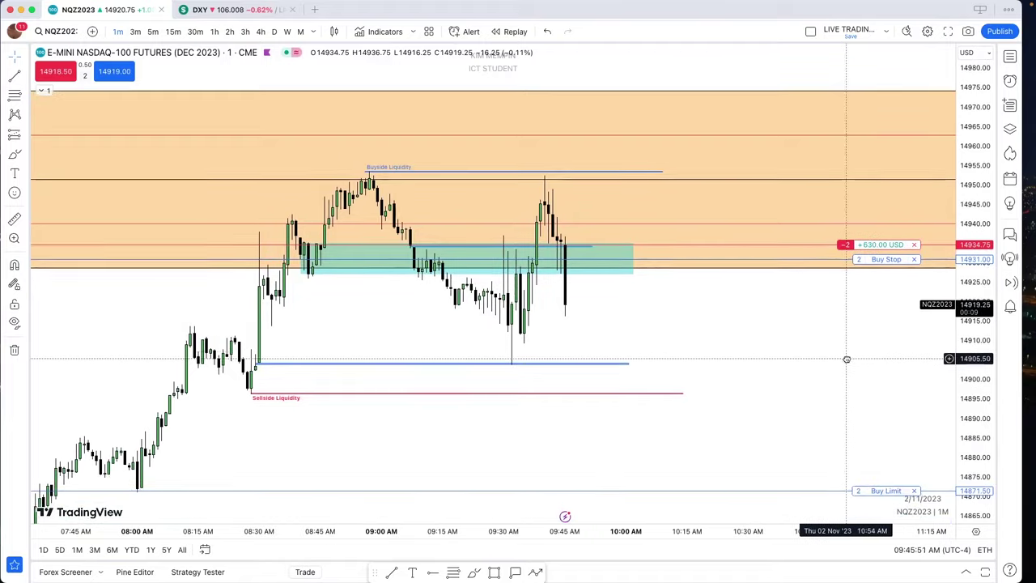
scroll(845, 348, "down", 2)
scroll(843, 345, "left", 3)
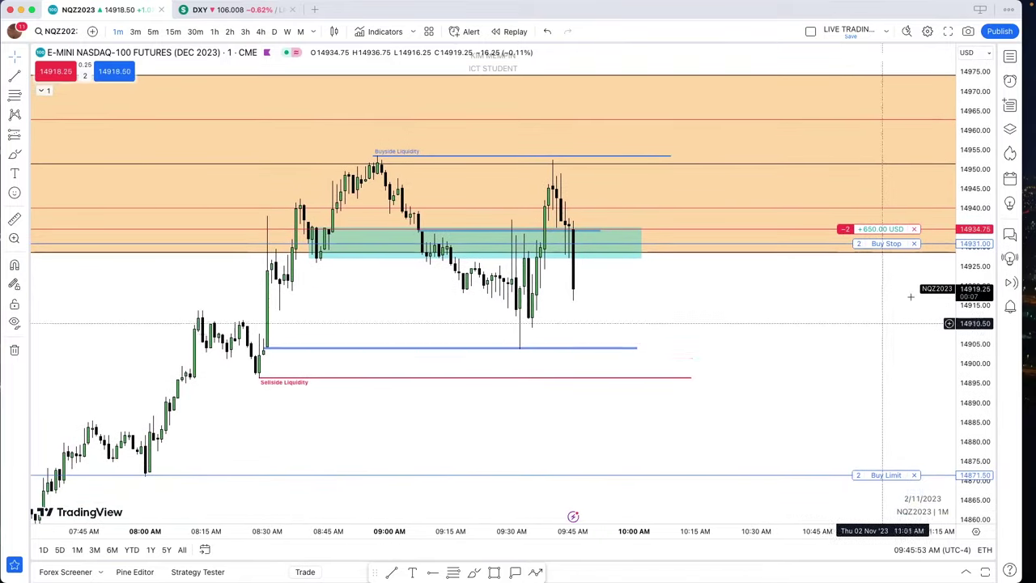
scroll(852, 369, "down", 3)
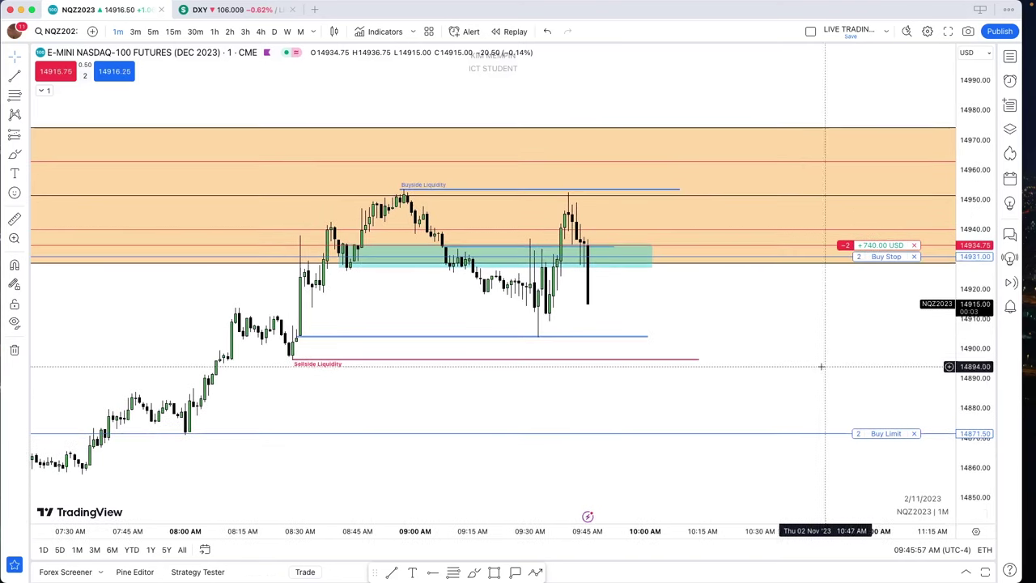
scroll(820, 365, "right", 1)
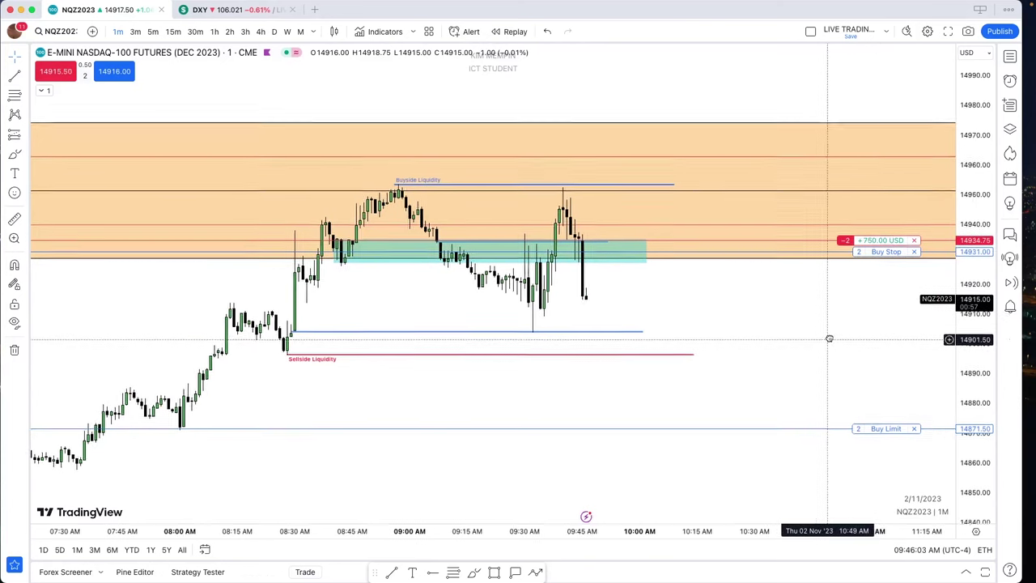
scroll(821, 332, "up", 2)
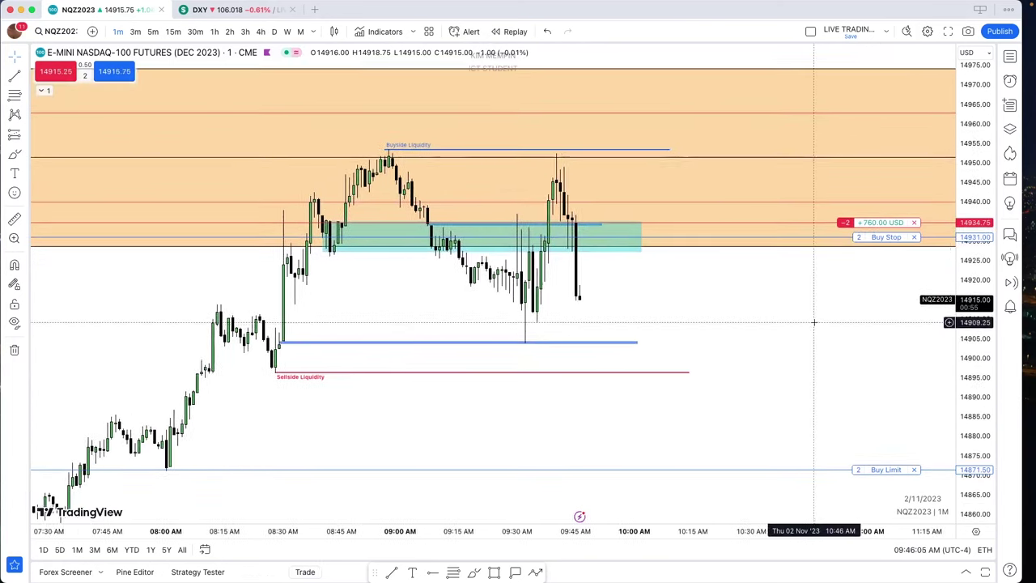
left_click_drag(814, 322, 824, 354)
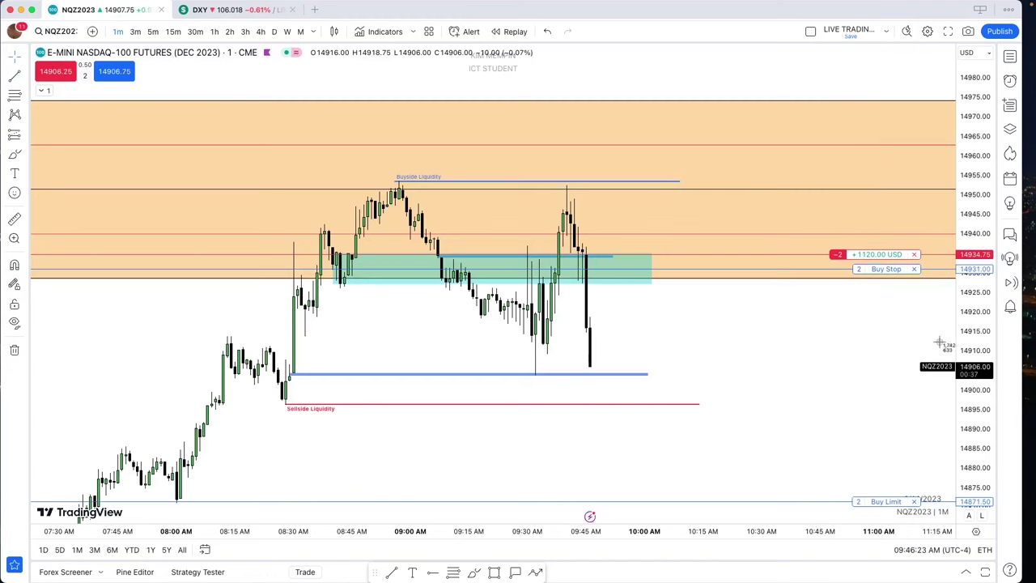
left_click_drag(240, 152, 930, 437)
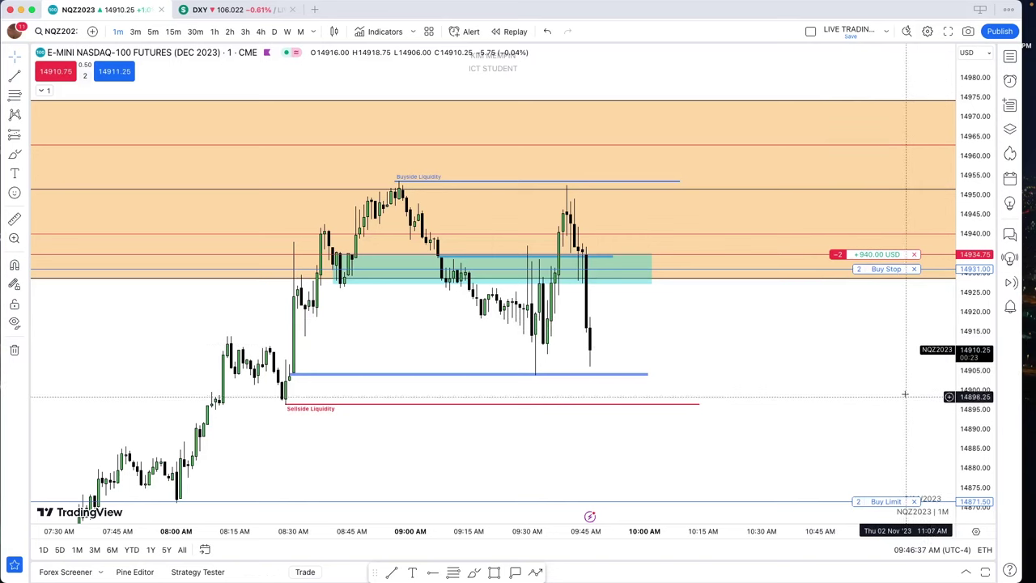
Step: Lower the short's protective buy stop to 14918.75 and on to 14911.25, and close the position
left_click_drag(859, 269, 859, 319)
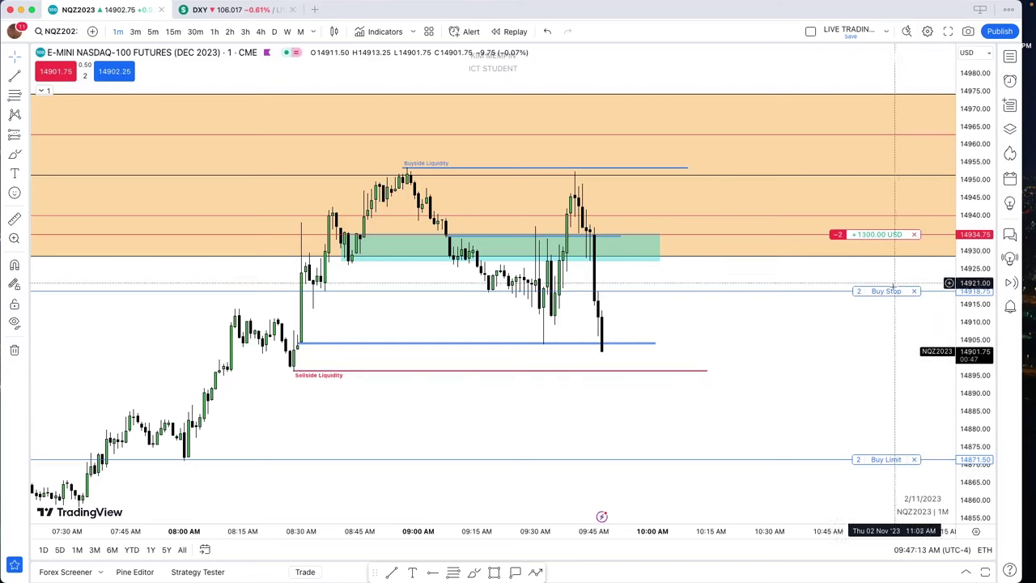
left_click_drag(863, 295, 860, 319)
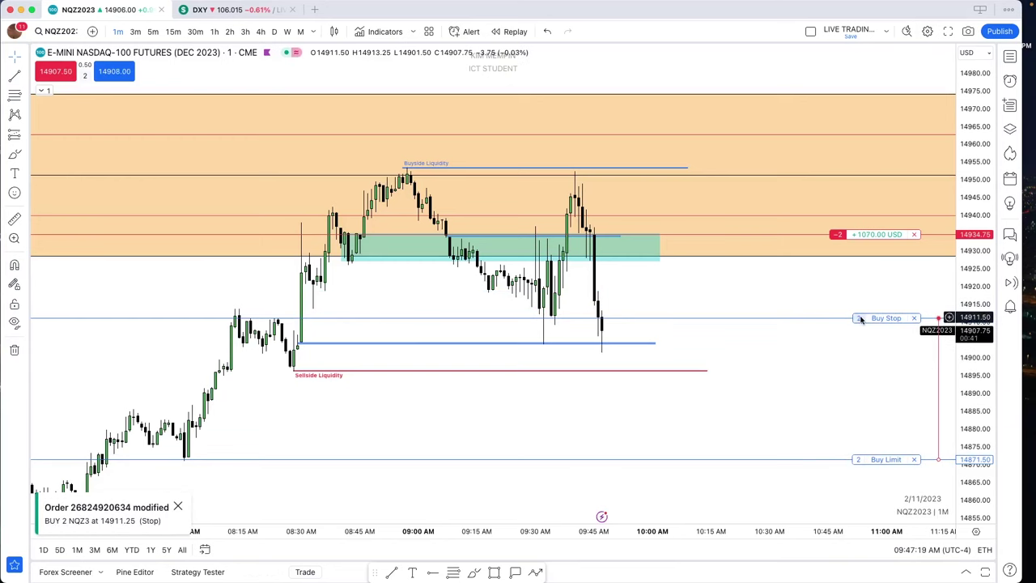
left_click(914, 235)
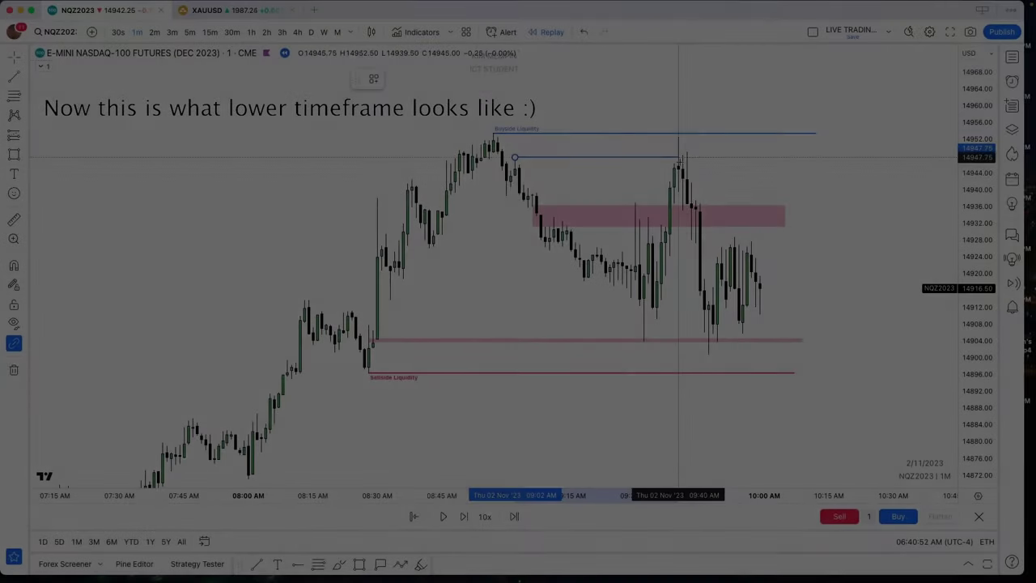
Step: Finish the line at 14947.75 on the 9:40 AM candles and apply the Buyside Liquidity template to it
left_click(680, 157)
left_click(373, 79)
left_click(391, 144)
left_click(709, 173)
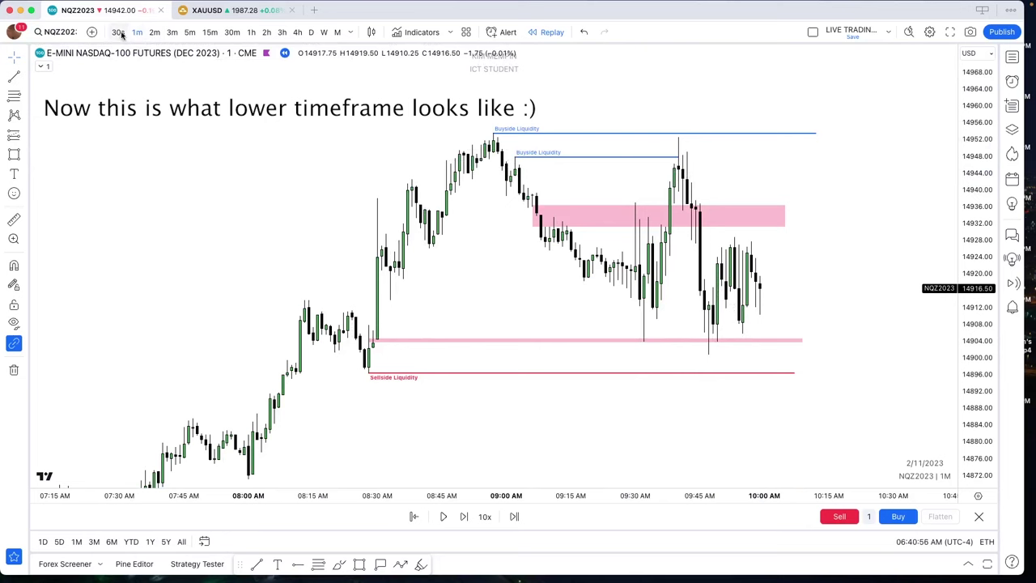
Step: Switch the replay chart to the 30-second timeframe and frame the price action around the pink zone
left_click(118, 33)
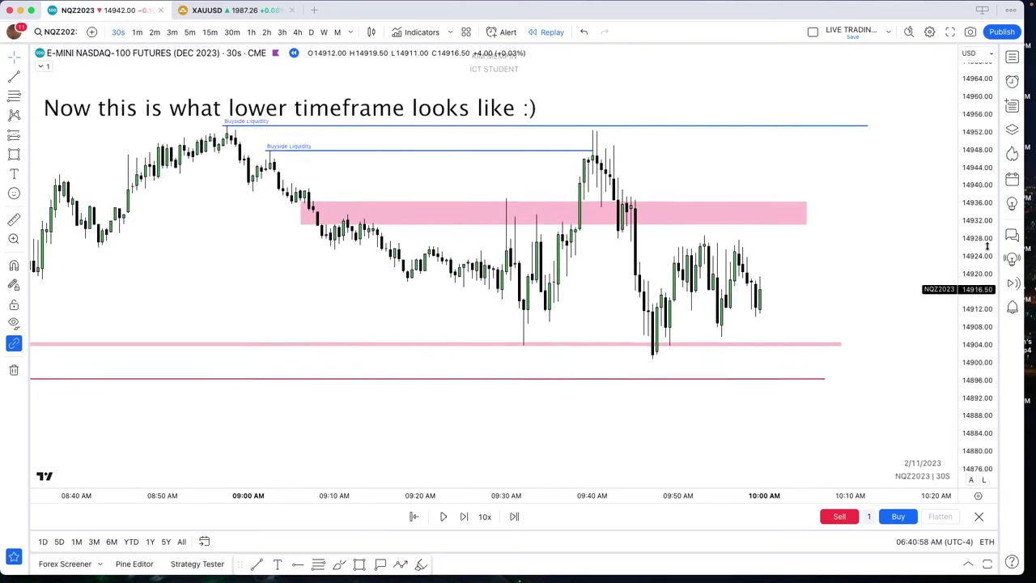
scroll(825, 160, "up", 3)
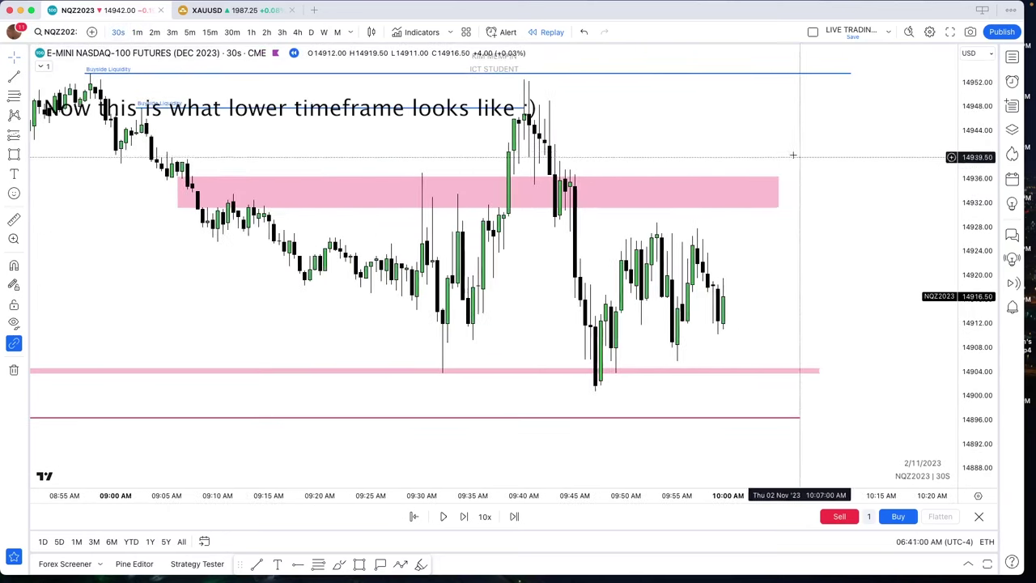
left_click(312, 232)
left_click(708, 250)
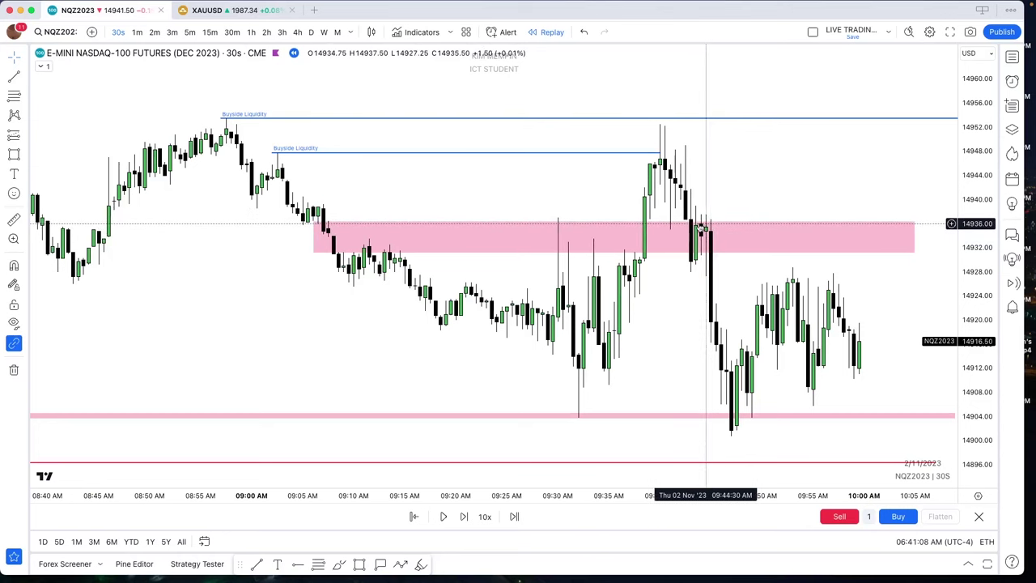
Step: Draw a short horizontal trend line at 14936.50 along the pink zone's upper edge, from about 9:43 to 9:49 AM
left_click(698, 226)
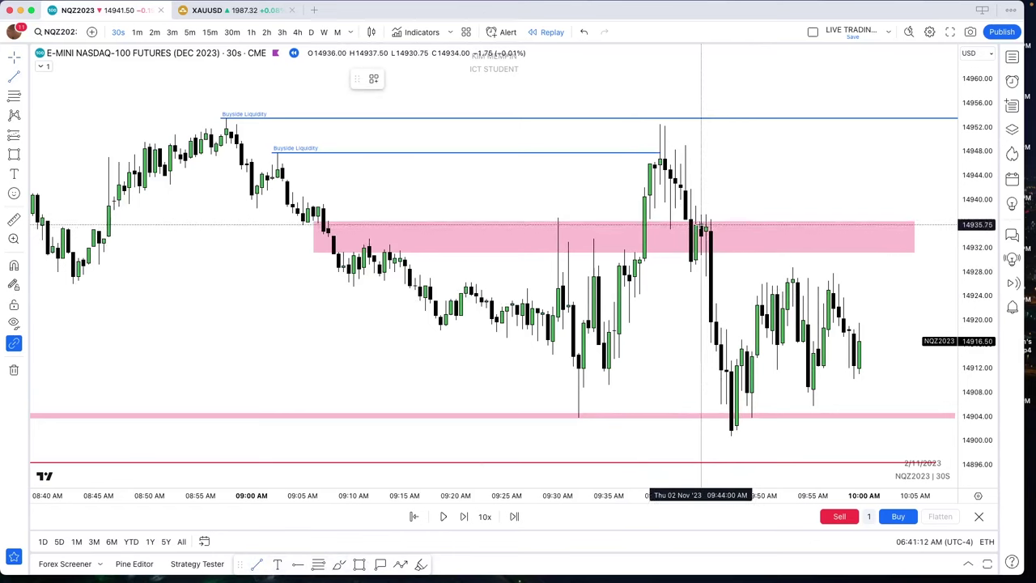
left_click(741, 220)
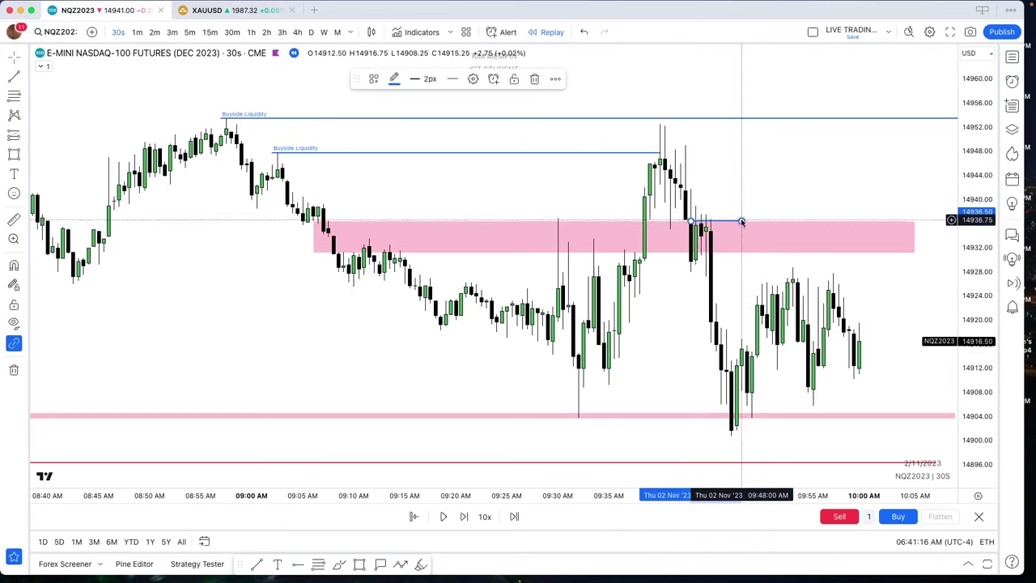
left_click_drag(730, 221, 739, 221)
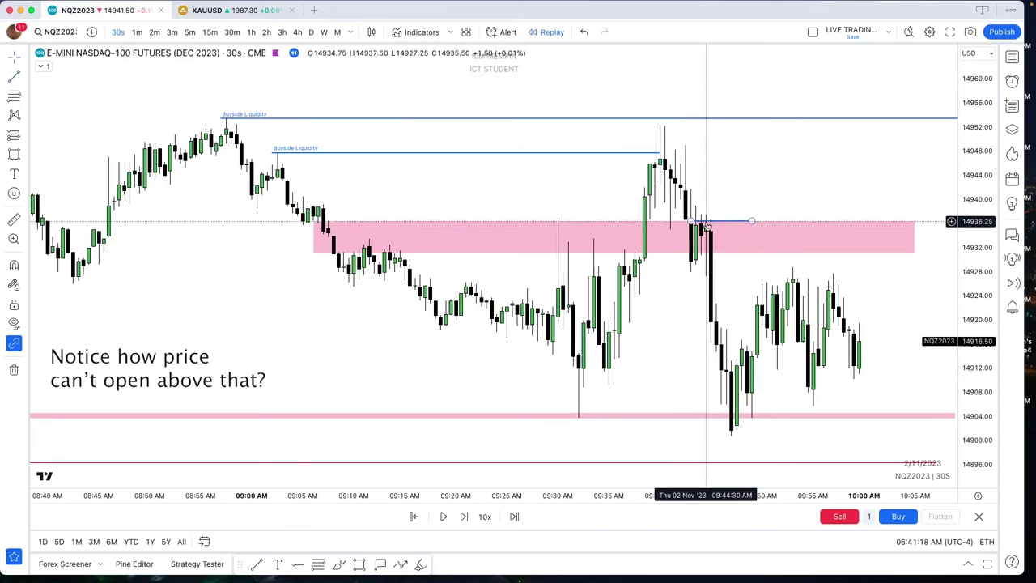
Step: Add the 15-second interval to the favourite timeframes and switch the chart to it
left_click(351, 31)
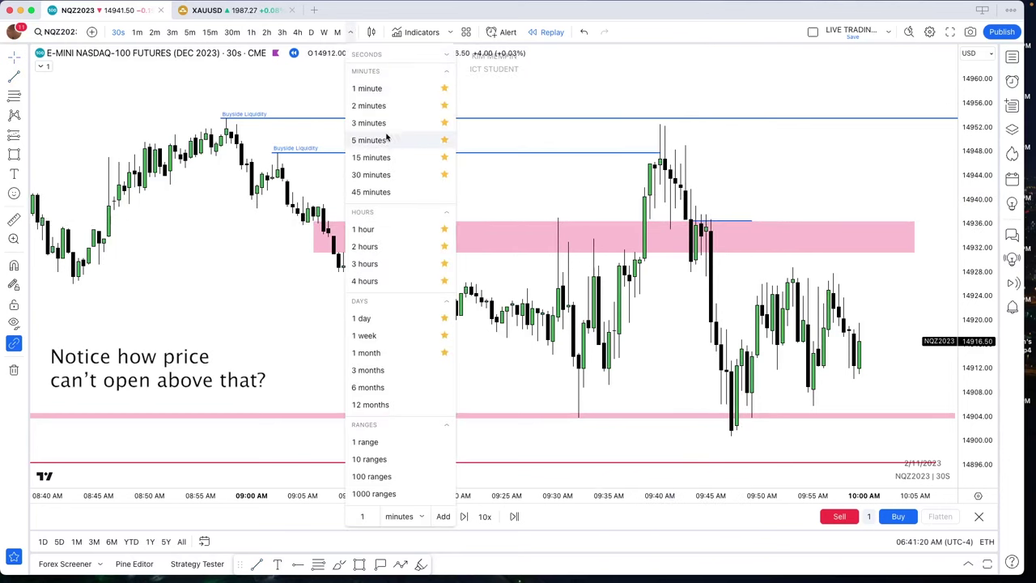
left_click(447, 55)
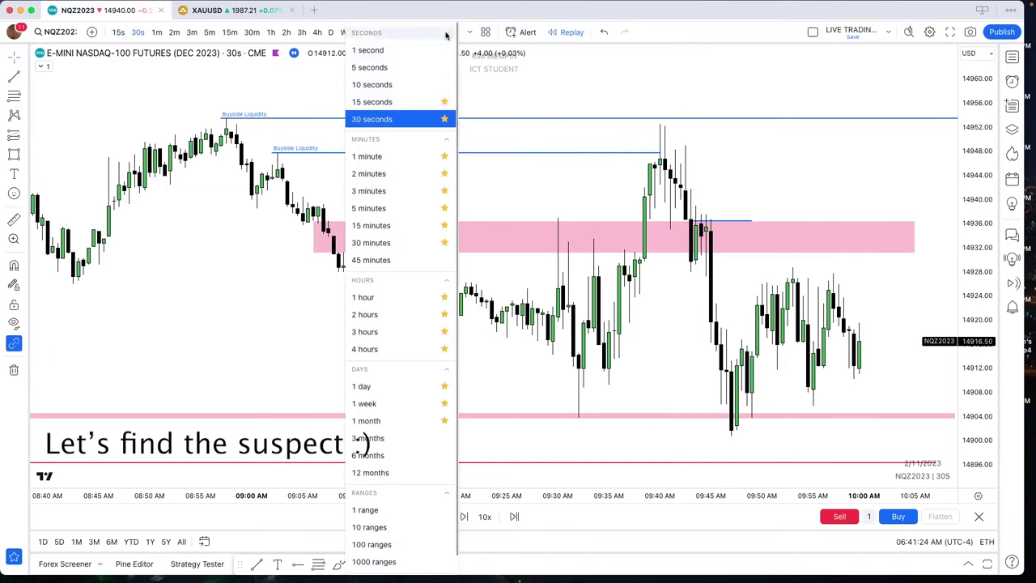
left_click(445, 34)
left_click(118, 32)
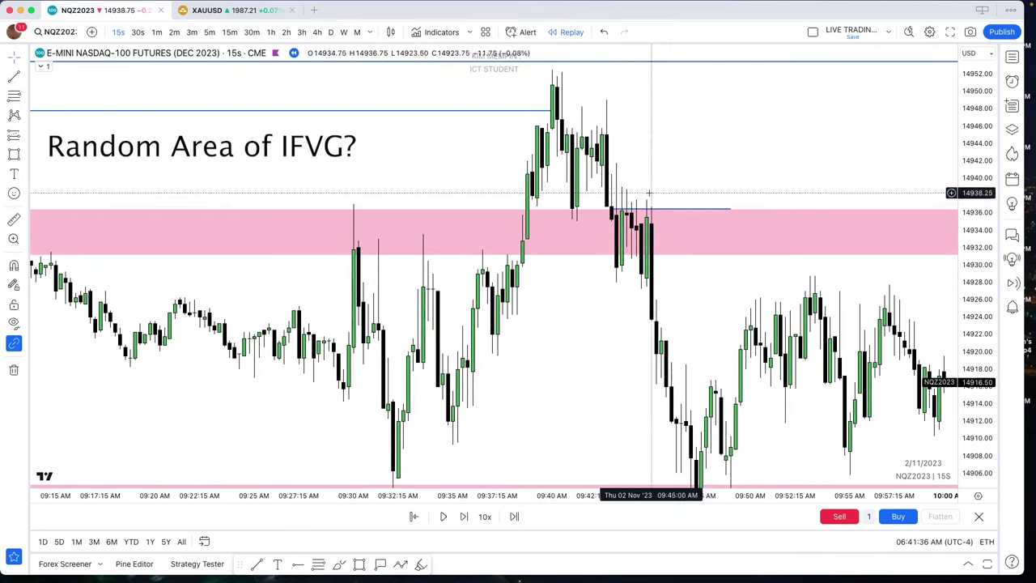
Step: Circle the wicks above the short blue line and the gap near 9:38 AM with the brush, and undo both circles
left_click(339, 565)
mouse_move(656, 199)
left_mouse_down()
mouse_move(629, 191)
mouse_move(613, 201)
mouse_move(657, 201)
left_mouse_up()
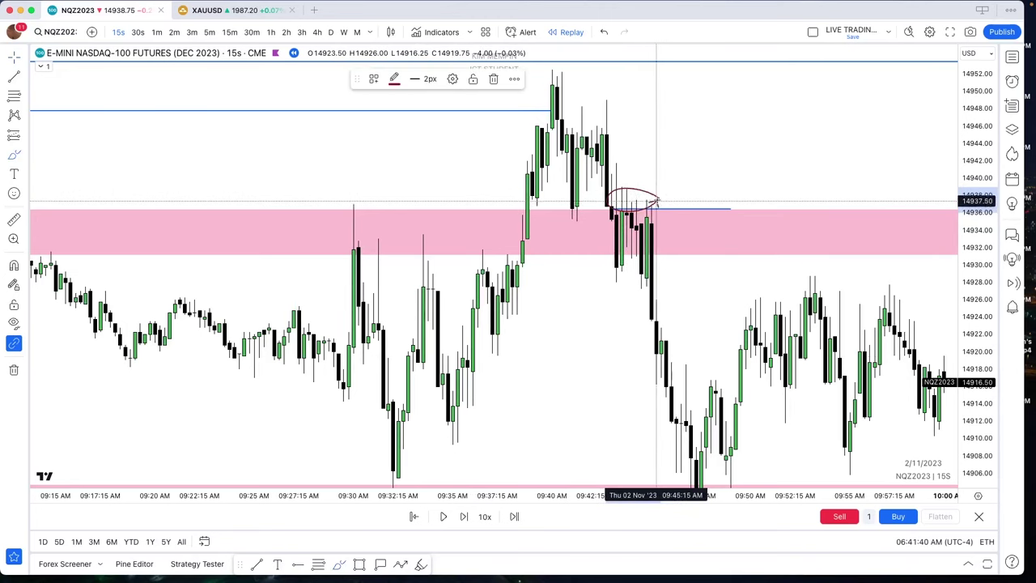
mouse_move(526, 197)
left_mouse_down()
mouse_move(547, 206)
mouse_move(523, 196)
left_mouse_up()
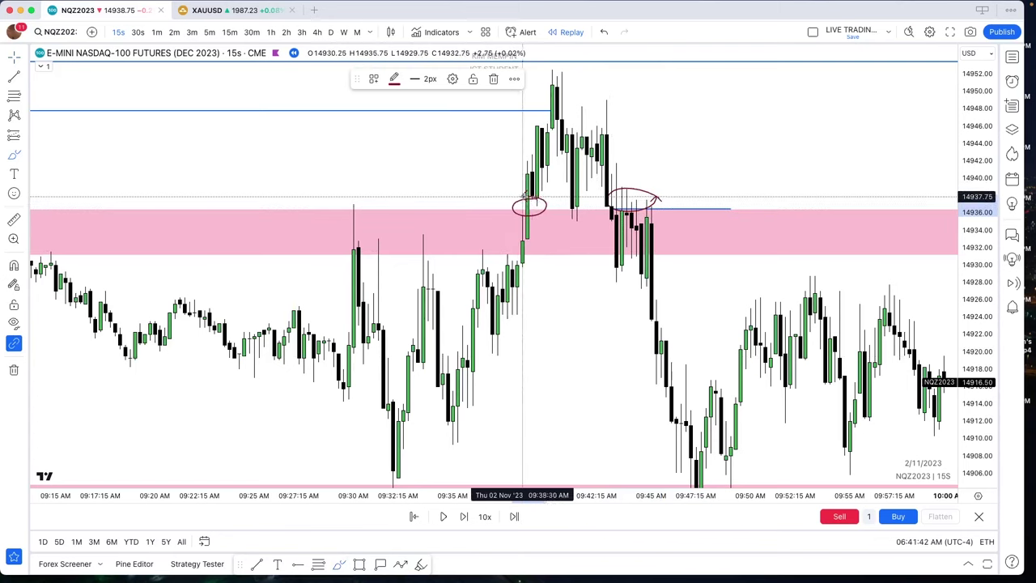
key("ctrl+z")
key("ctrl+z")
Step: Draw a rectangle over the gap from 14936.00 to 14937.75, spanning 9:38:30 to 9:48:15 AM, and fill it blue
left_click(358, 564)
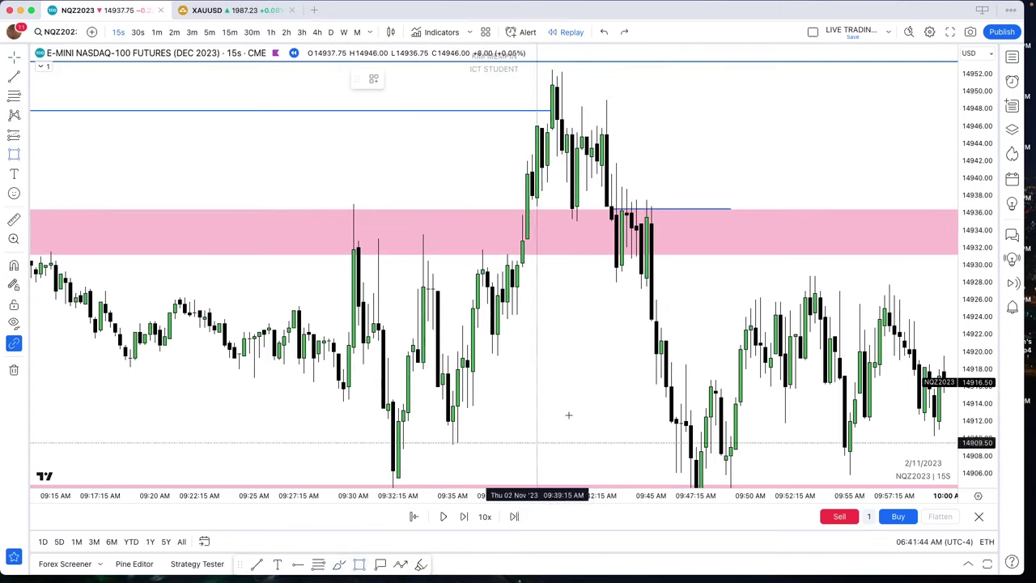
mouse_move(521, 213)
left_mouse_down()
mouse_move(561, 199)
mouse_move(715, 199)
left_mouse_up()
left_click(414, 78)
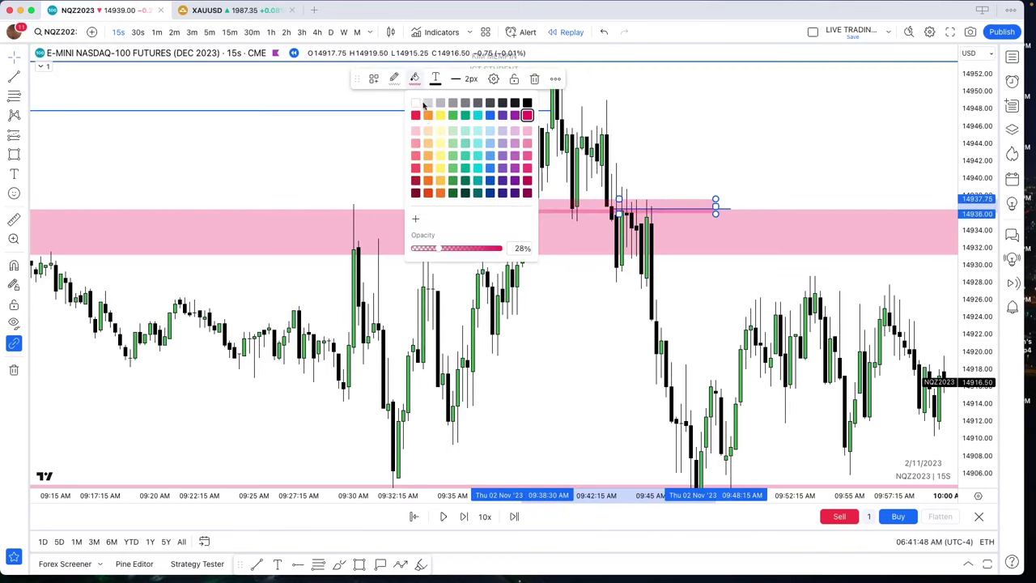
left_click(415, 115)
left_click(413, 78)
left_click(490, 116)
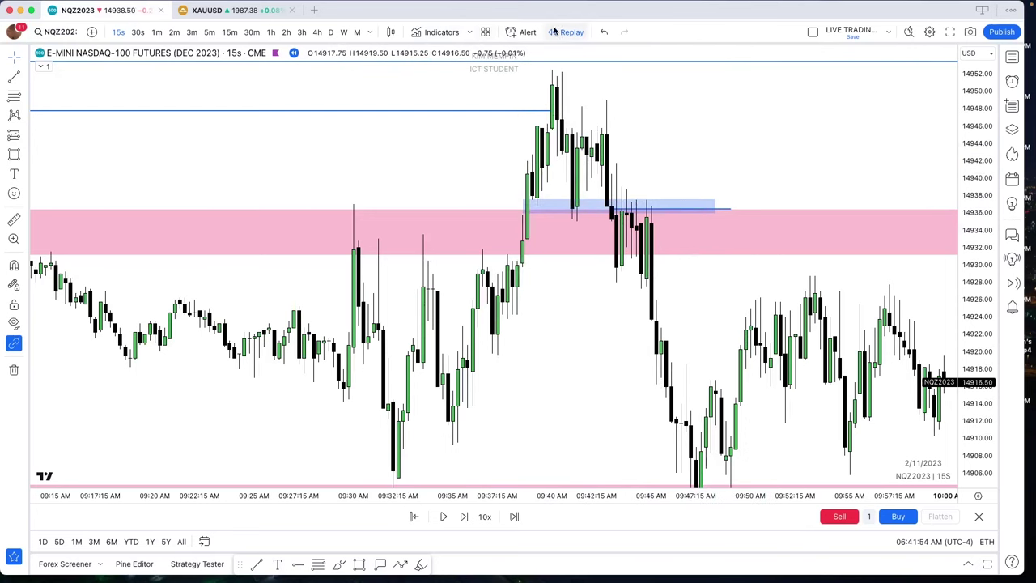
Step: Restart the 15-second bar replay from about 9:43 AM, where price first drops through the blue gap
left_click(414, 516)
left_click(615, 218)
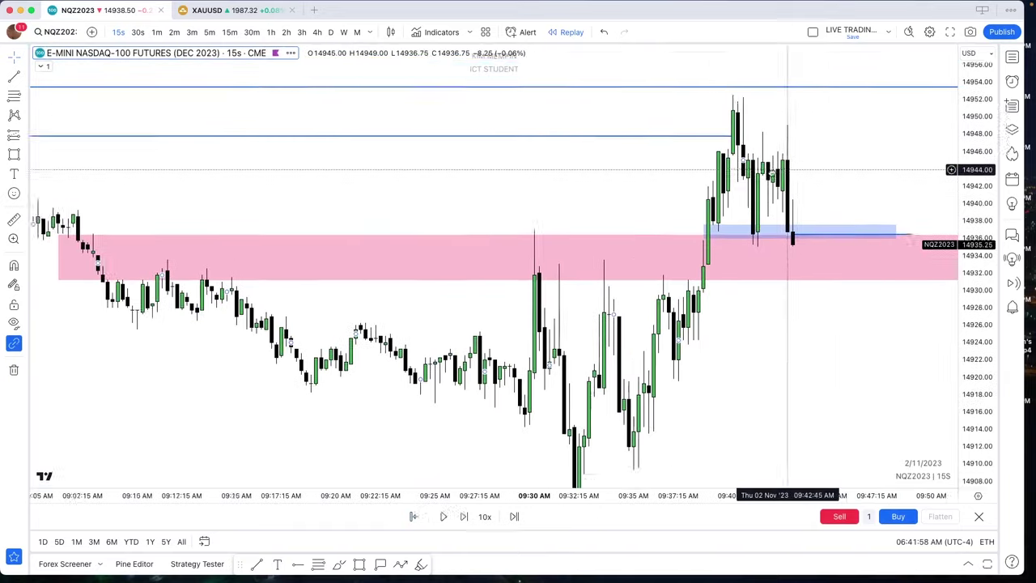
scroll(787, 169, "down", 6)
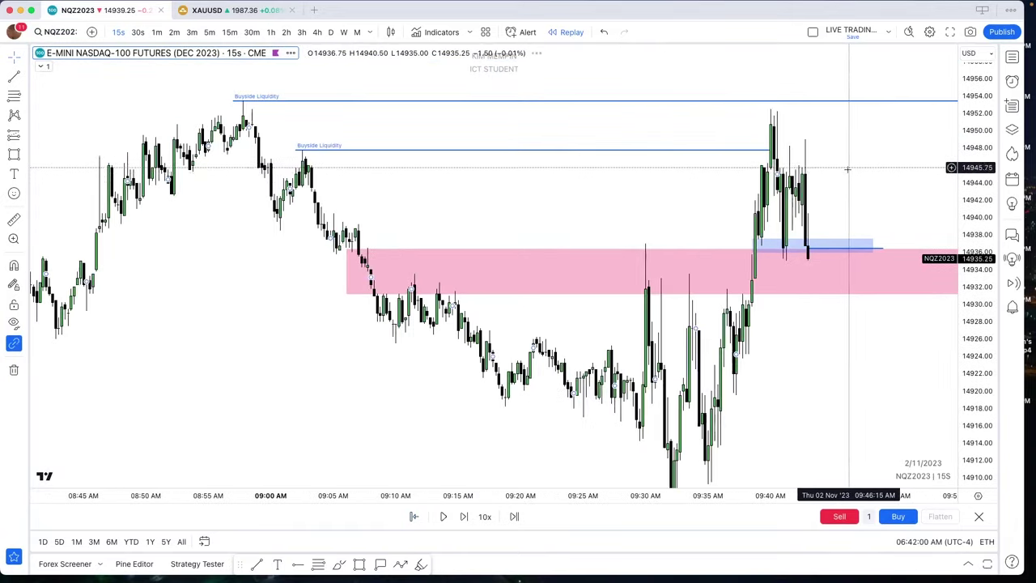
scroll(848, 170, "right", 2)
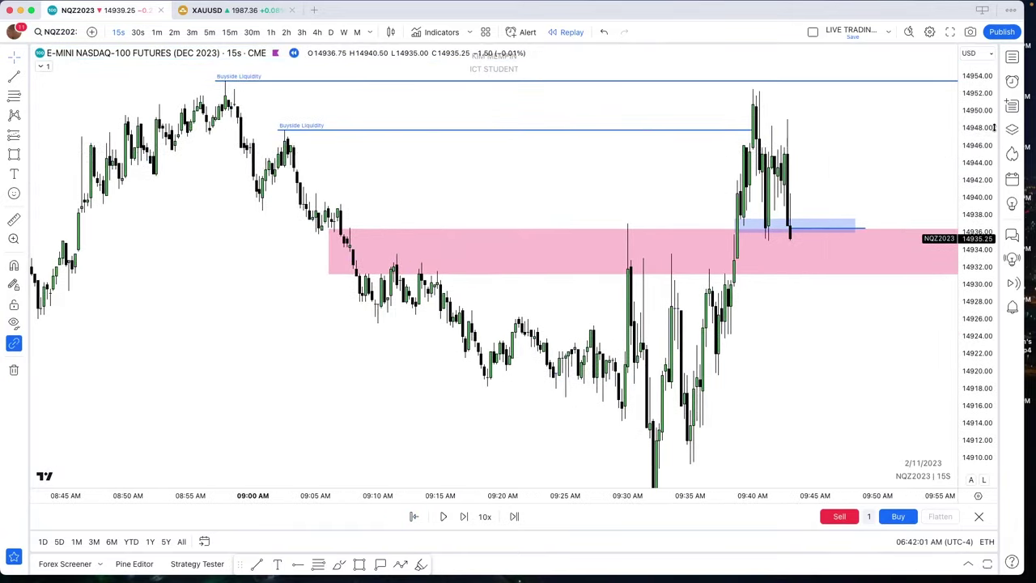
Step: Advance the replay candle by candle from the blue gap through the sell-off to about 9:47 AM
left_click(464, 517)
left_click(463, 516)
left_click(463, 516)
left_click(463, 516)
left_click(463, 516)
left_click(464, 516)
left_click(463, 516)
left_click(464, 516)
left_click(463, 516)
left_click(463, 516)
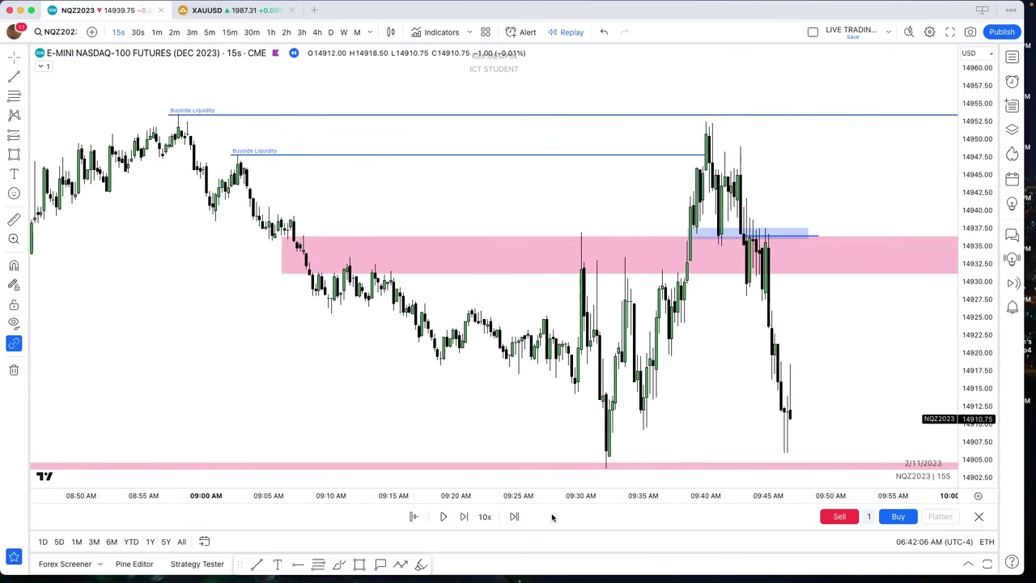
left_click(464, 516)
left_click(464, 517)
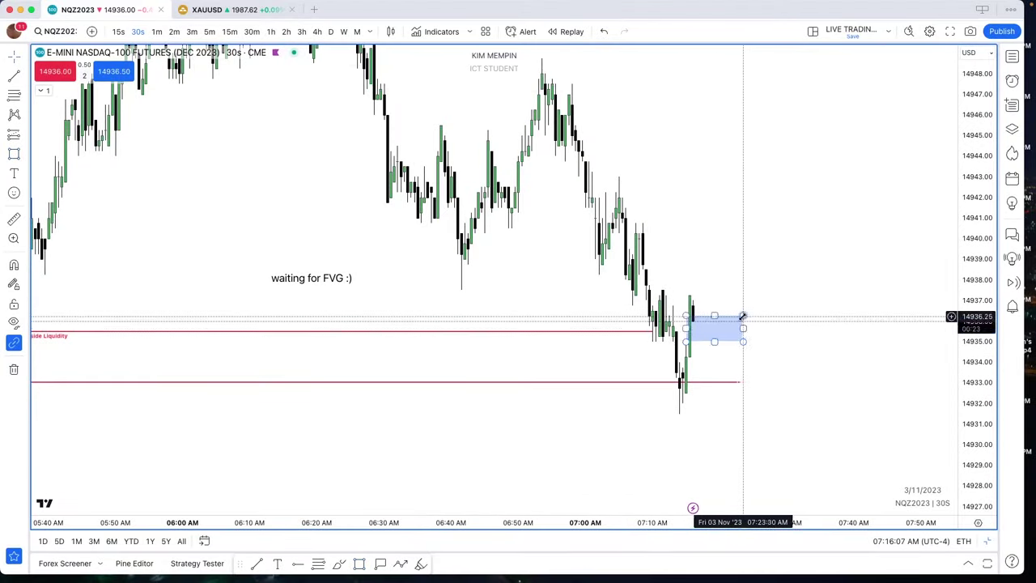
Step: Undo the last change to the blue gap rectangle on the live 30-second NQ chart
key("super+z")
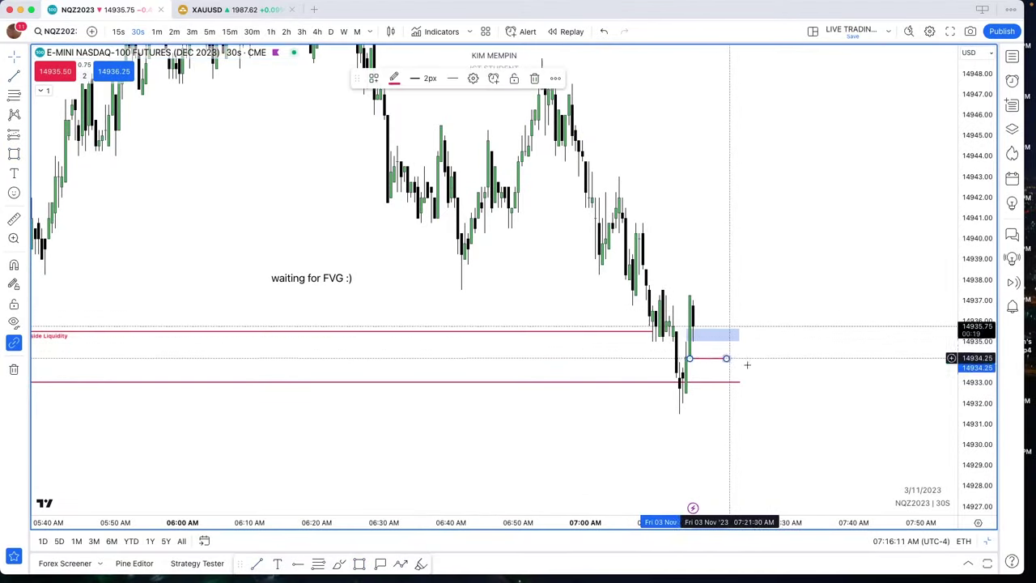